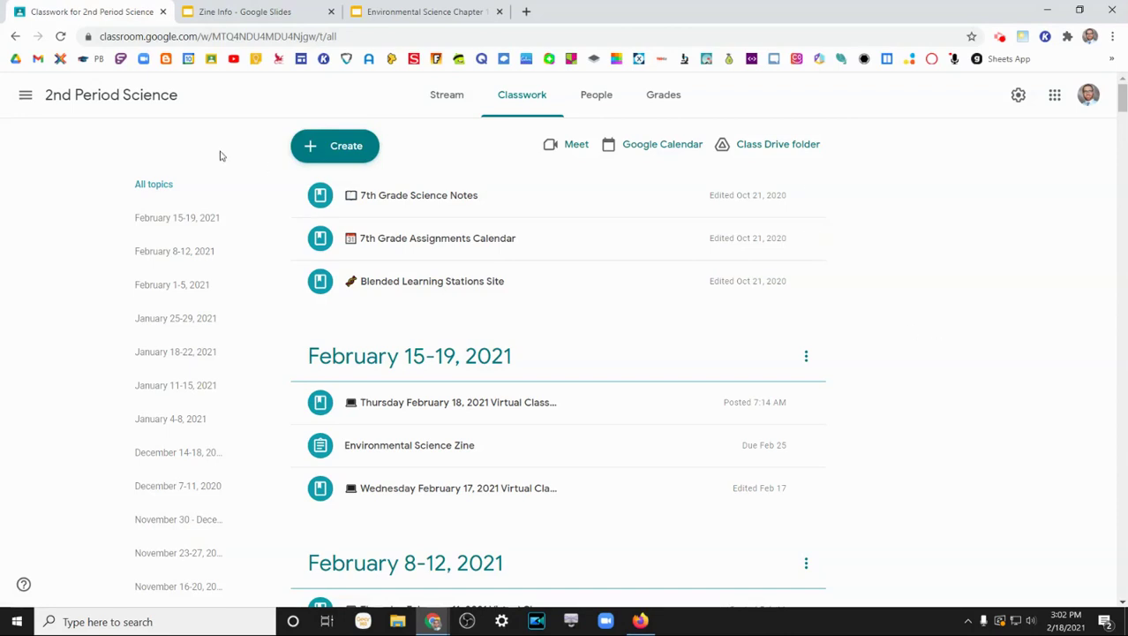
# - Expand the Environmental Science Zine assignment and look through its topic list and attached files
pyautogui.click(560, 448)
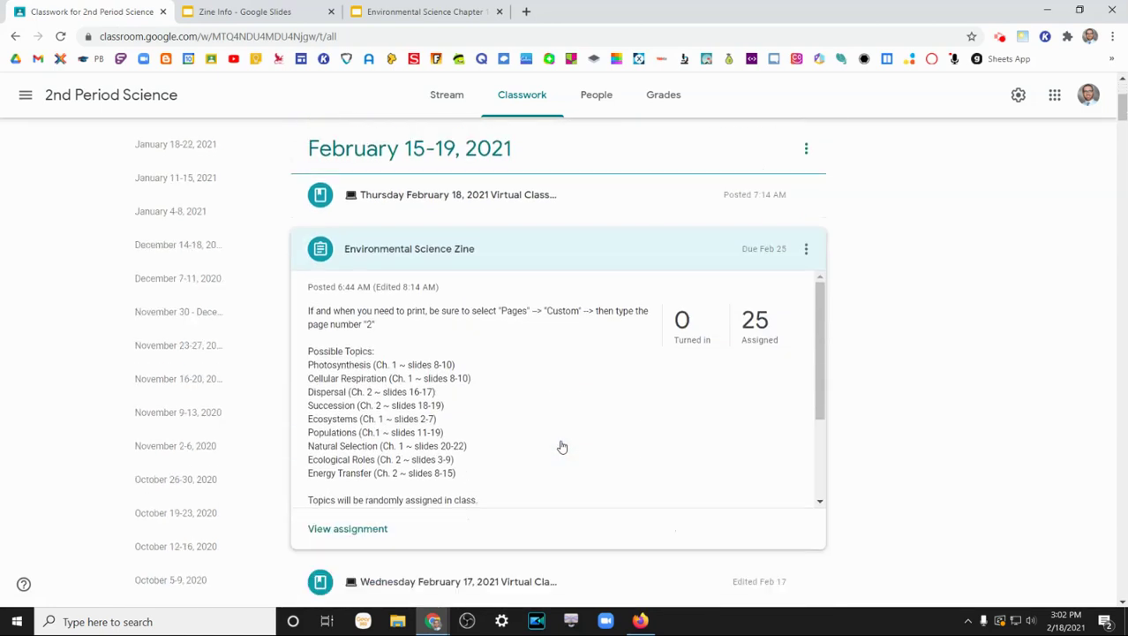
pyautogui.click(821, 305)
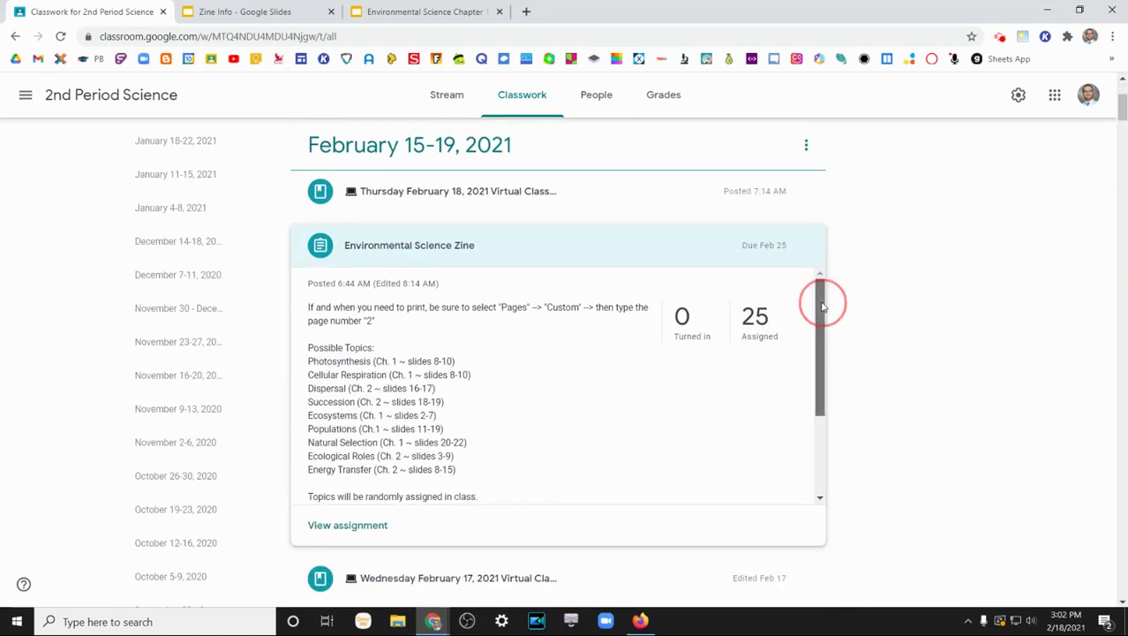
pyautogui.moveTo(821, 305); pyautogui.dragTo(809, 398)
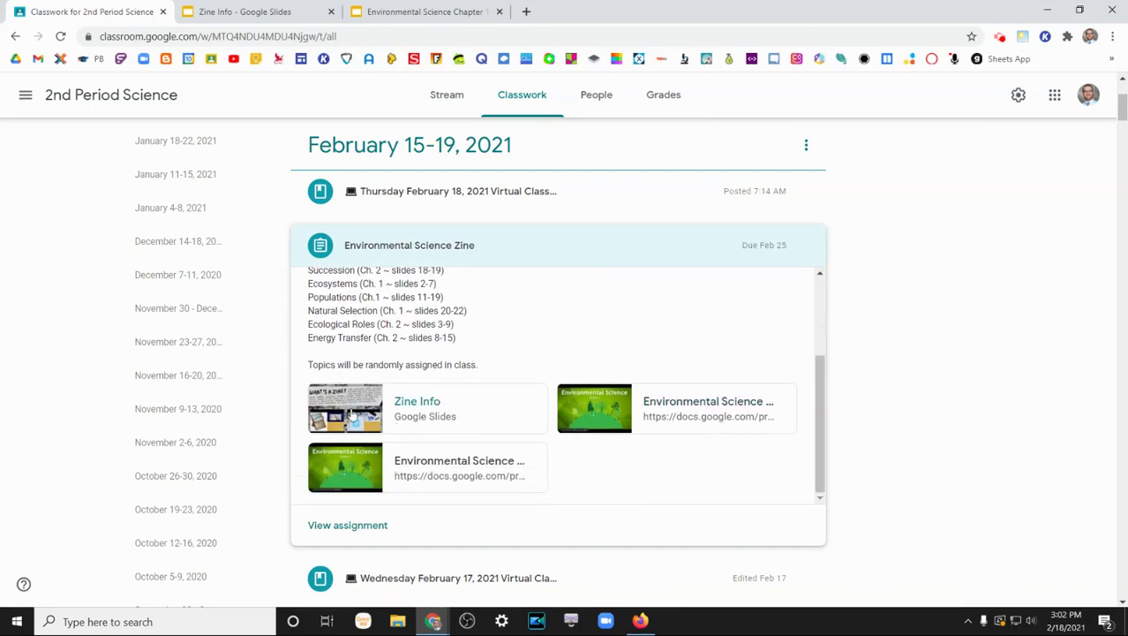
# - Look through the Zine Info presentation's slides on the template, folding guide, example zine and helpful tools, ending on the first slide
pyautogui.click(240, 11)
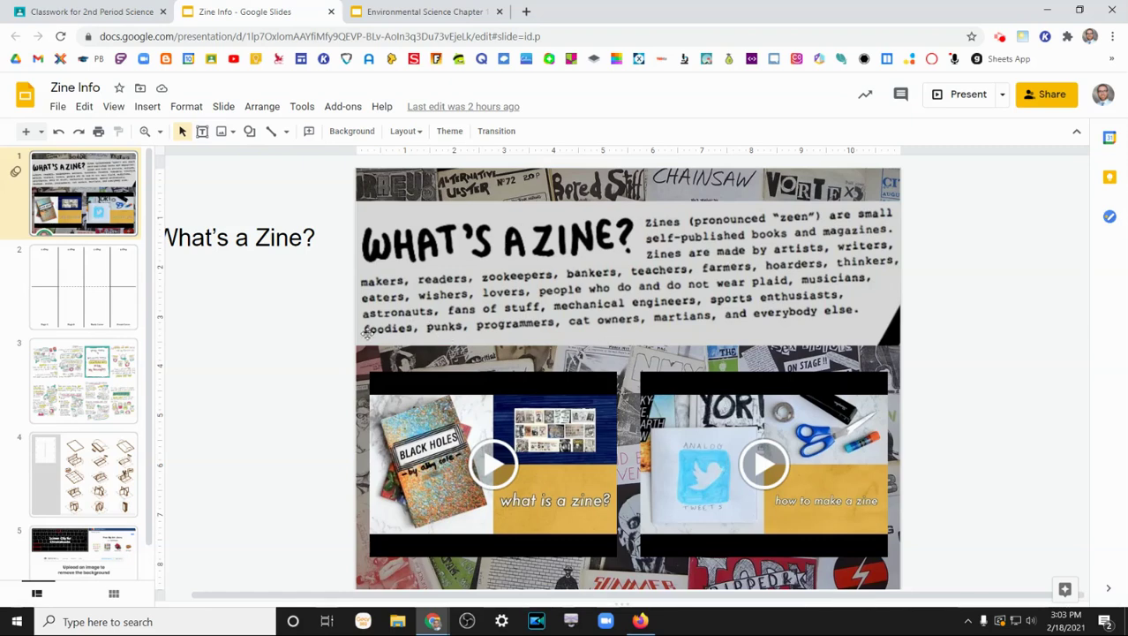
pyautogui.click(113, 290)
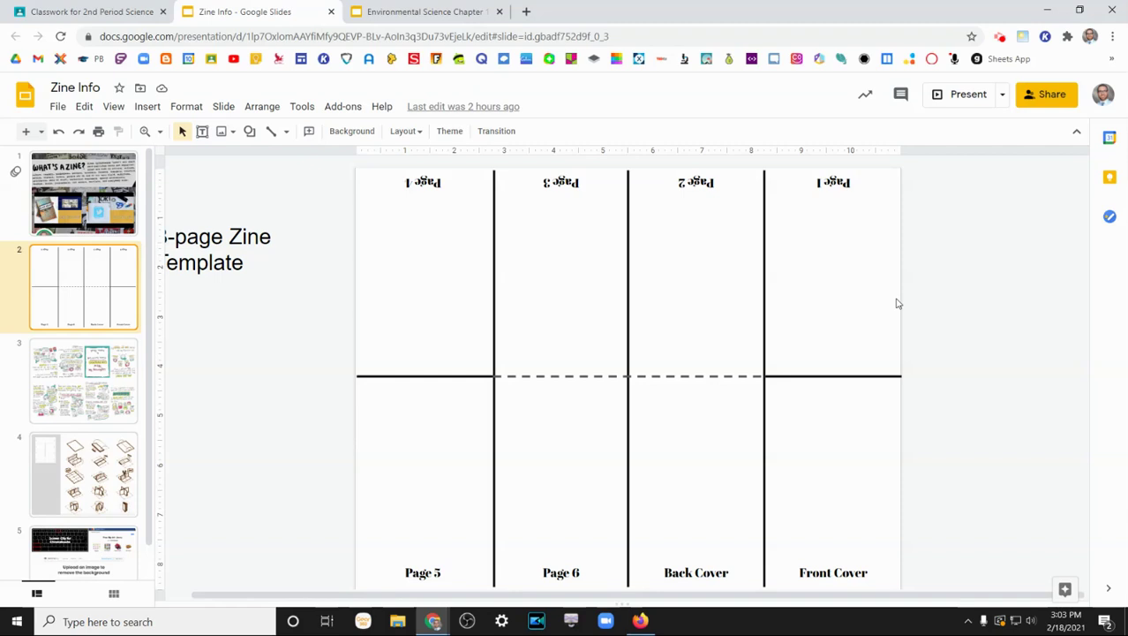
pyautogui.click(99, 457)
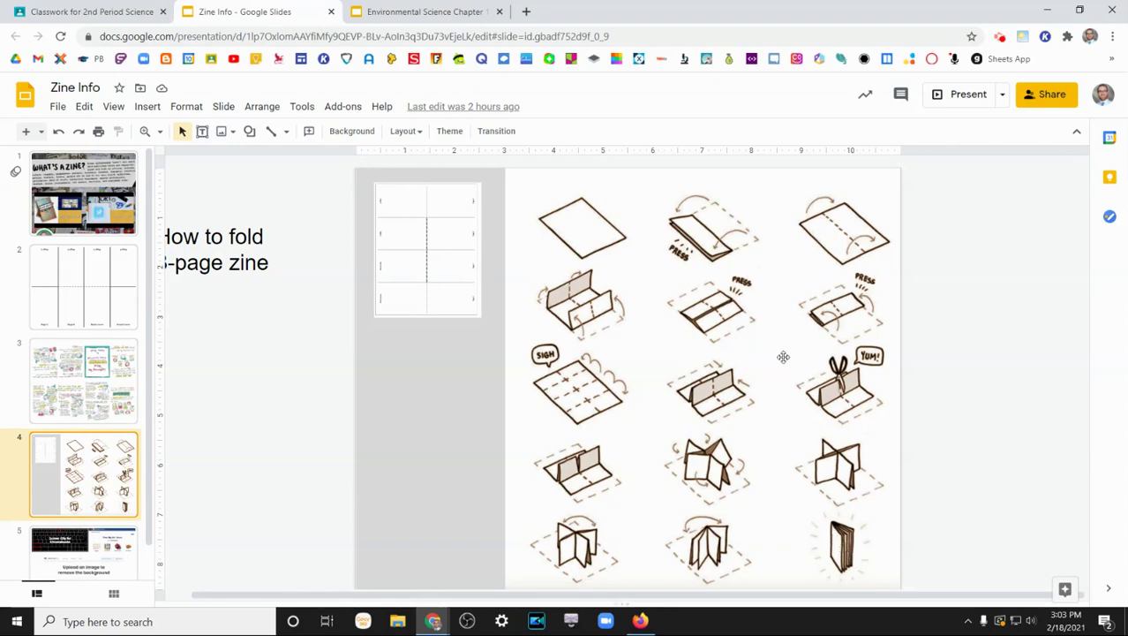
pyautogui.click(107, 395)
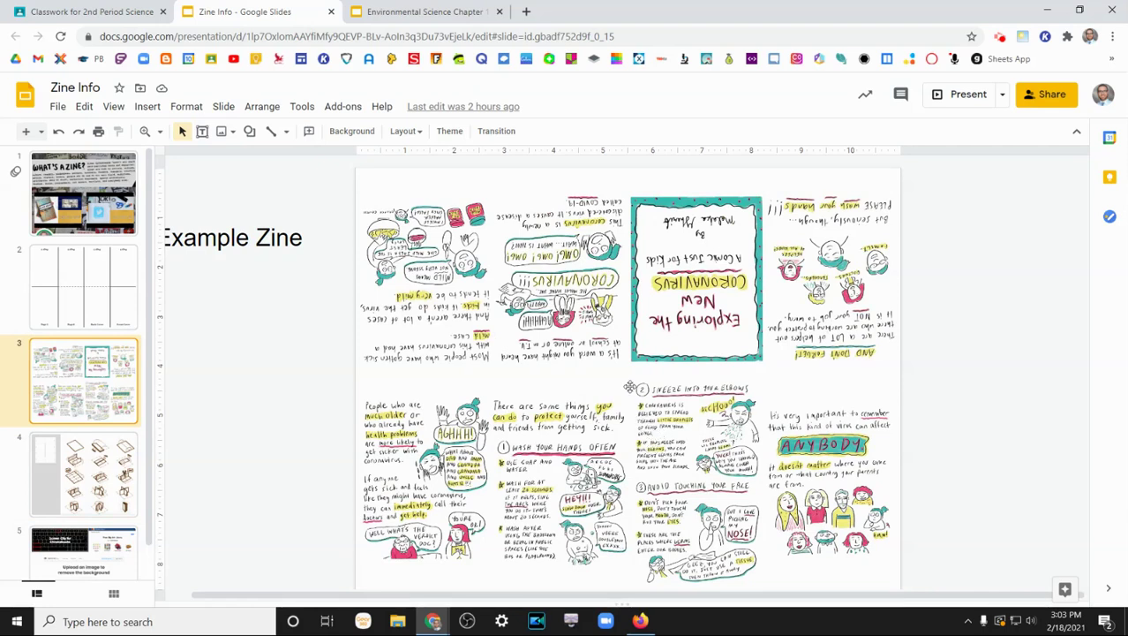
pyautogui.scroll(-1, 102, 334)
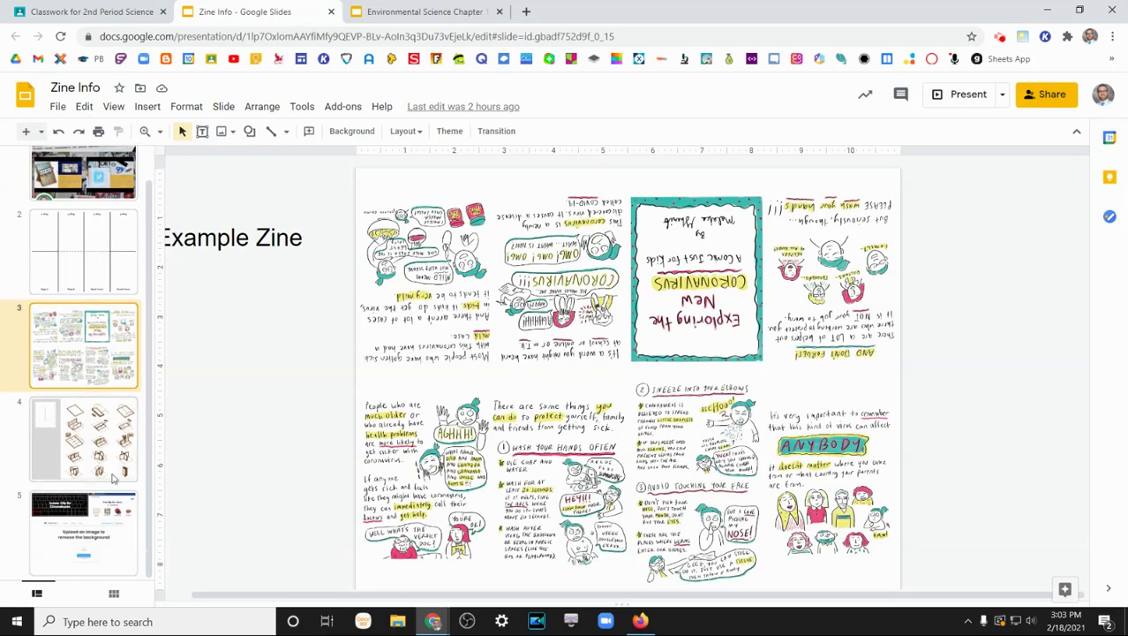
pyautogui.click(83, 542)
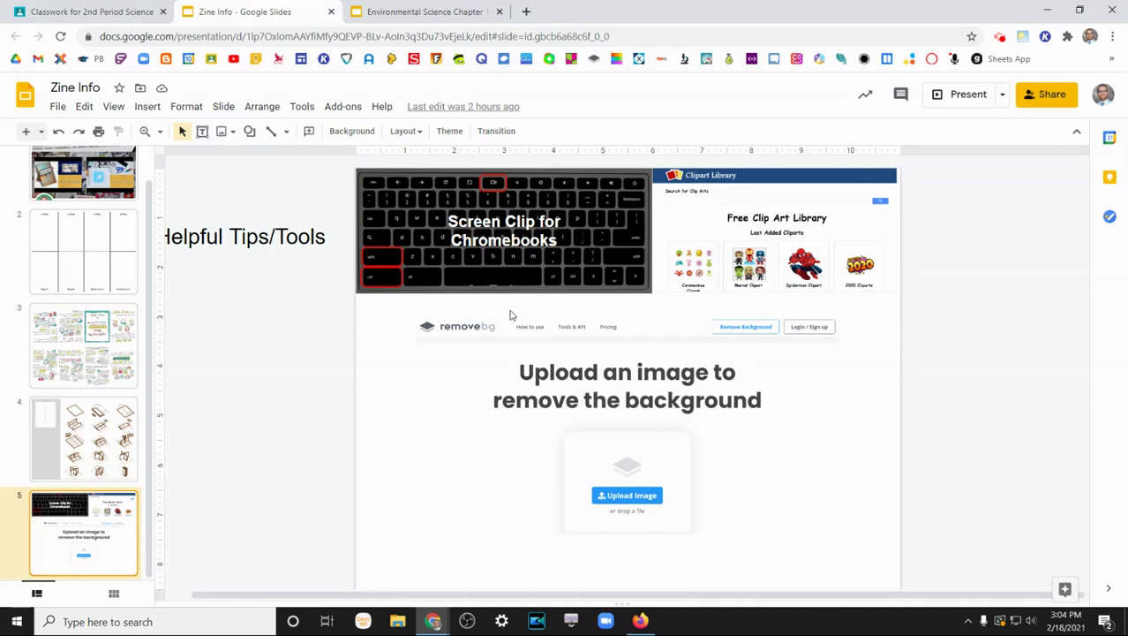
pyautogui.scroll(1, 73, 221)
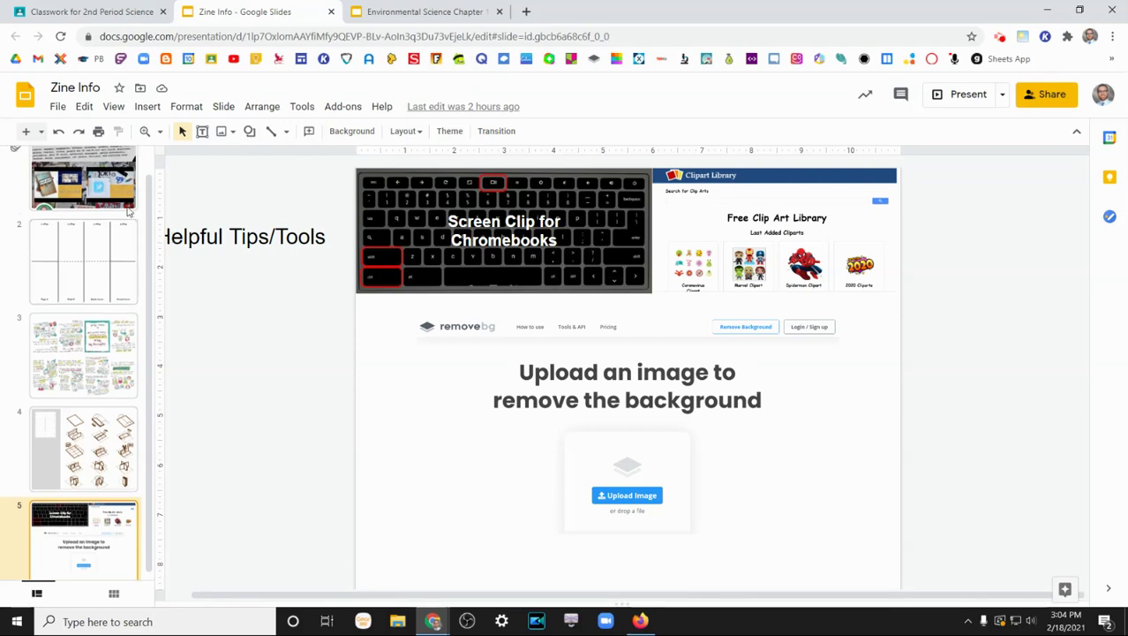
pyautogui.click(115, 218)
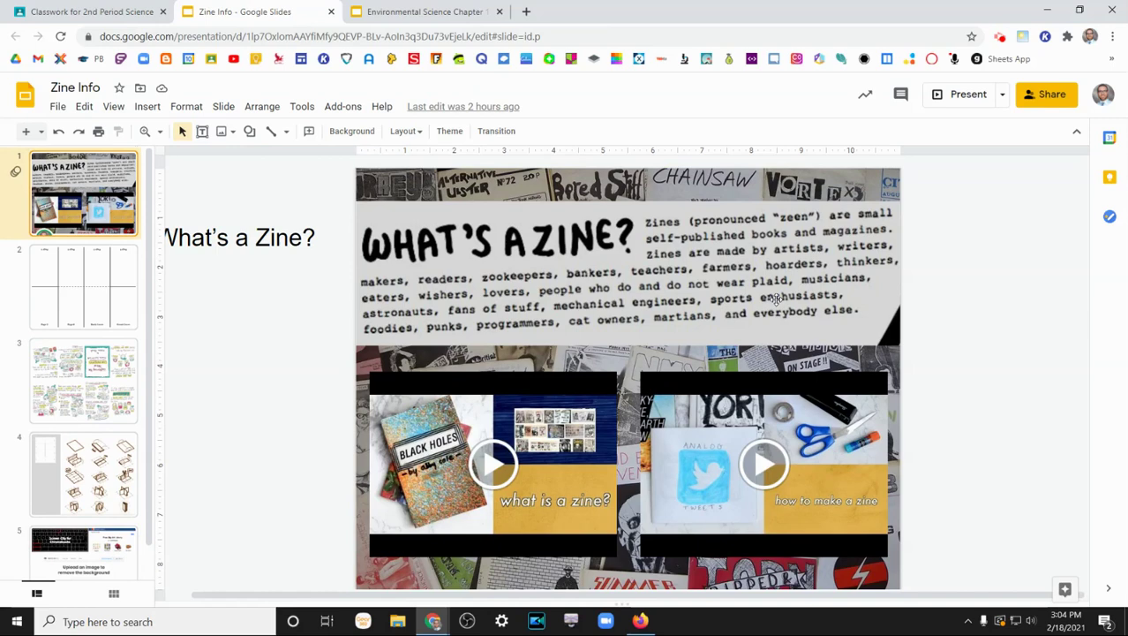
# - Return to the Classroom assignment and review the possible topics with their slide ranges and the attached chapter presentations
pyautogui.click(106, 11)
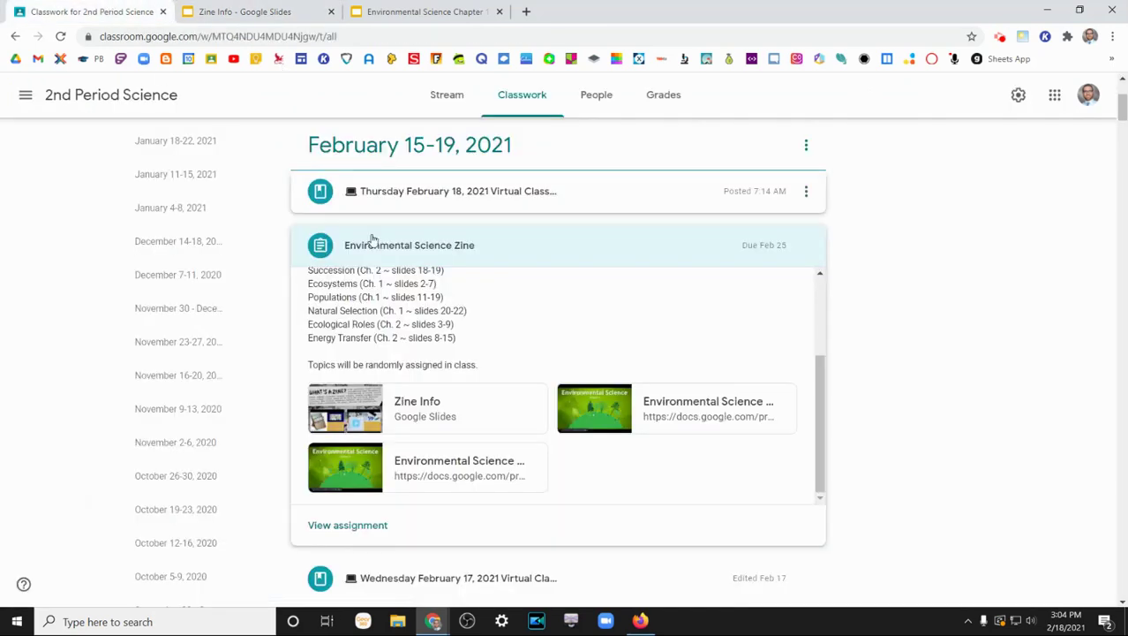
pyautogui.moveTo(821, 388); pyautogui.dragTo(817, 325)
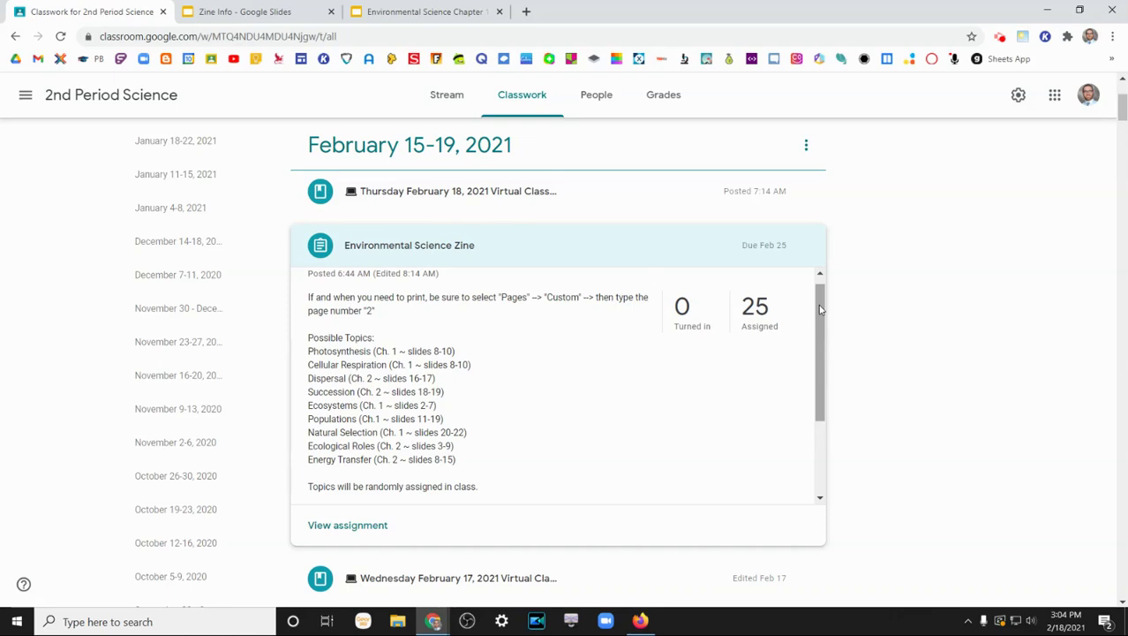
pyautogui.scroll(-3, 820, 305)
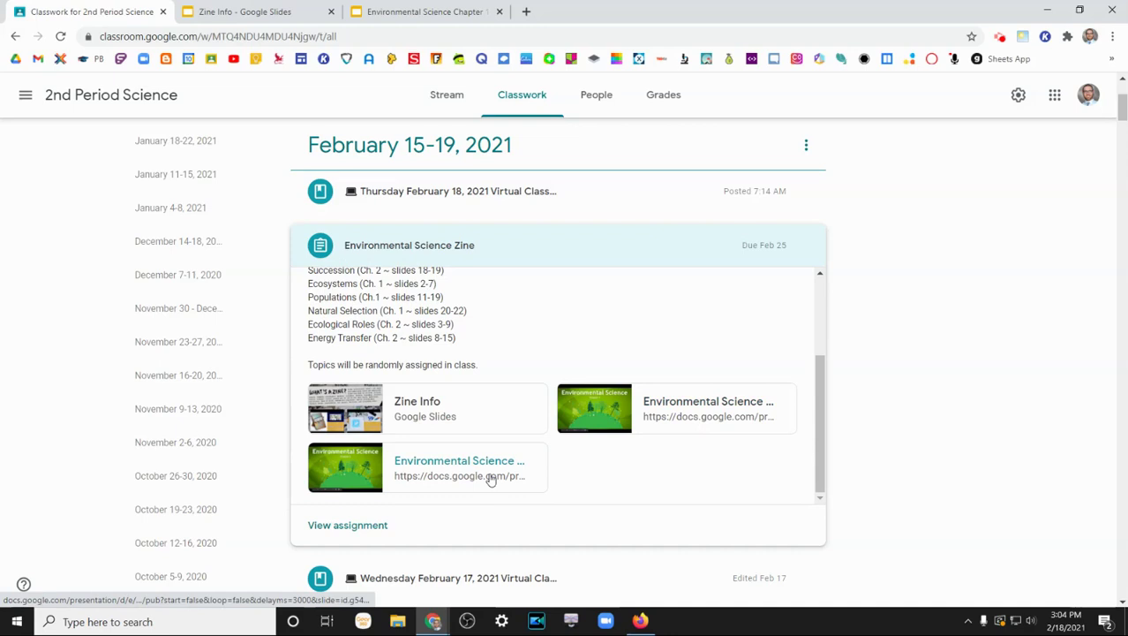
pyautogui.scroll(3, 826, 408)
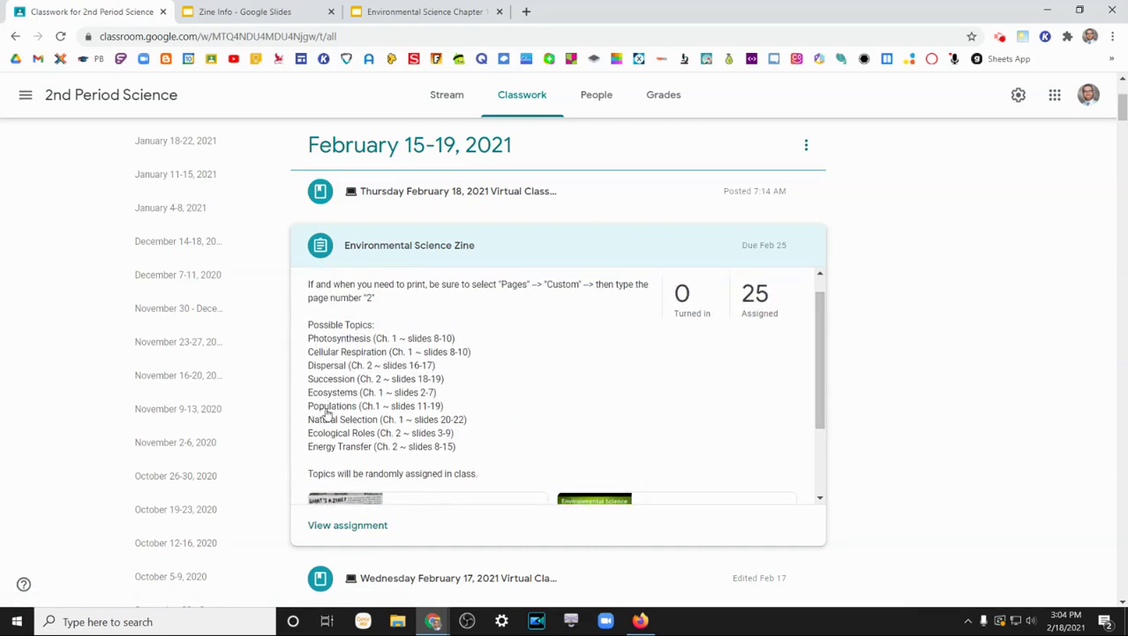
# - Switch to the Environmental Science Chapter 1 presentation and jump to slide 11
pyautogui.click(433, 11)
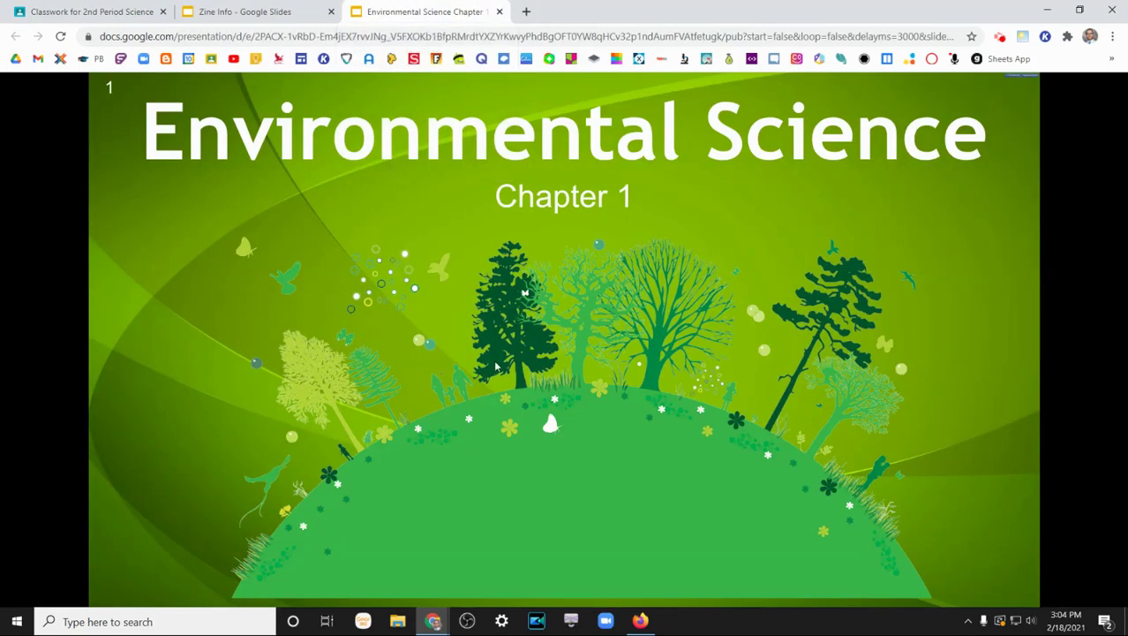
pyautogui.click(208, 577)
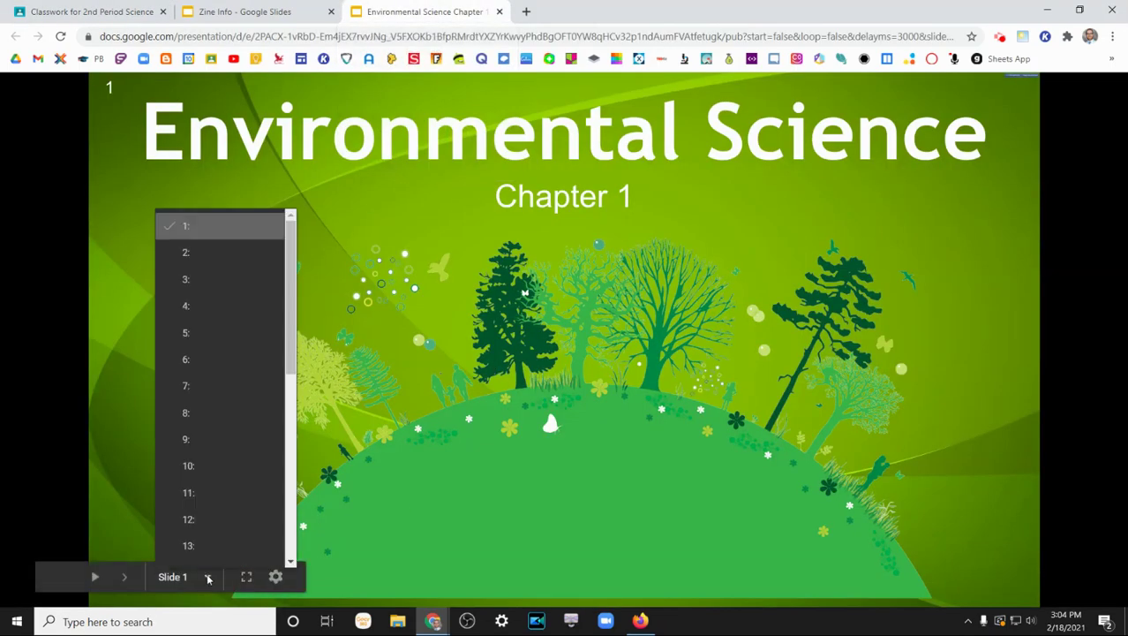
pyautogui.click(210, 492)
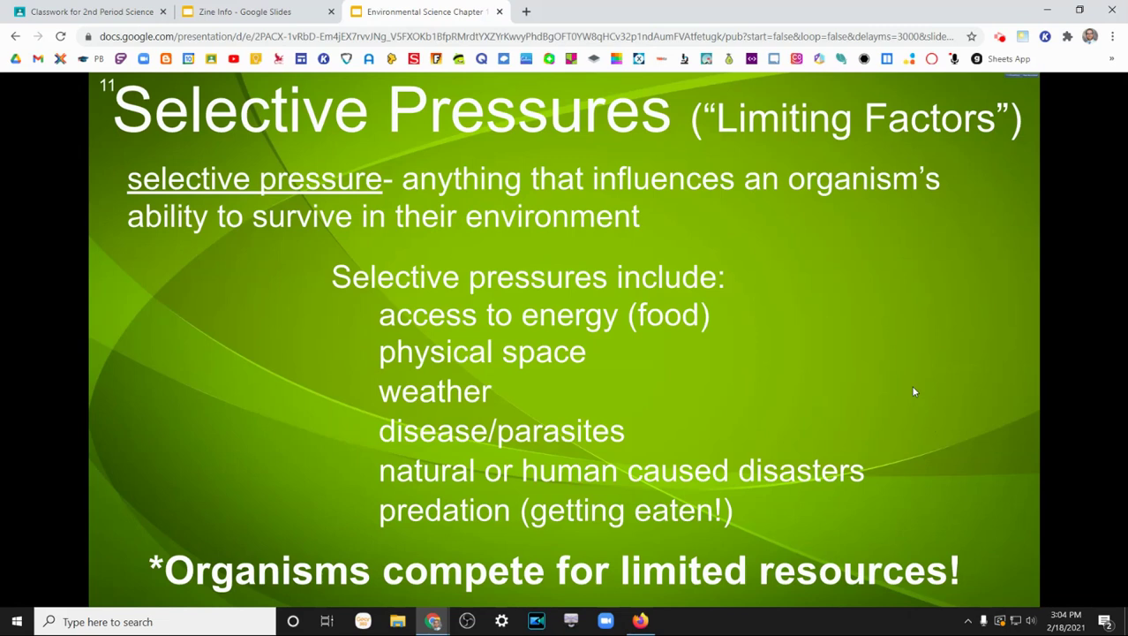
# - Page through the Chapter 1 presentation from slide 12 to slide 19 to review the populations content
pyautogui.click(879, 345)
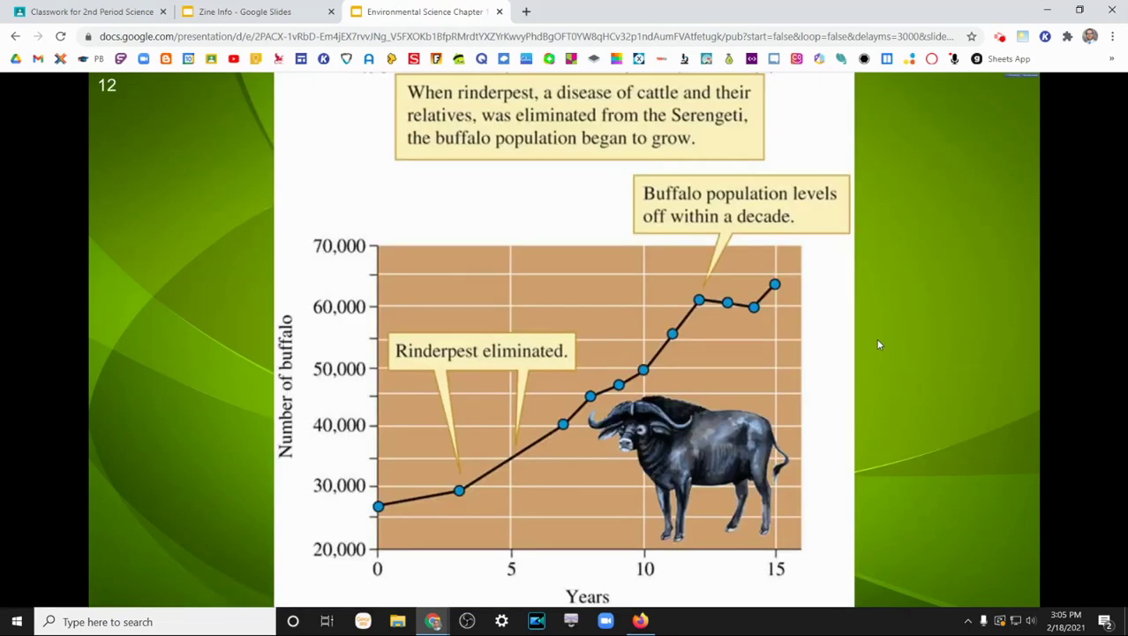
pyautogui.click(879, 344)
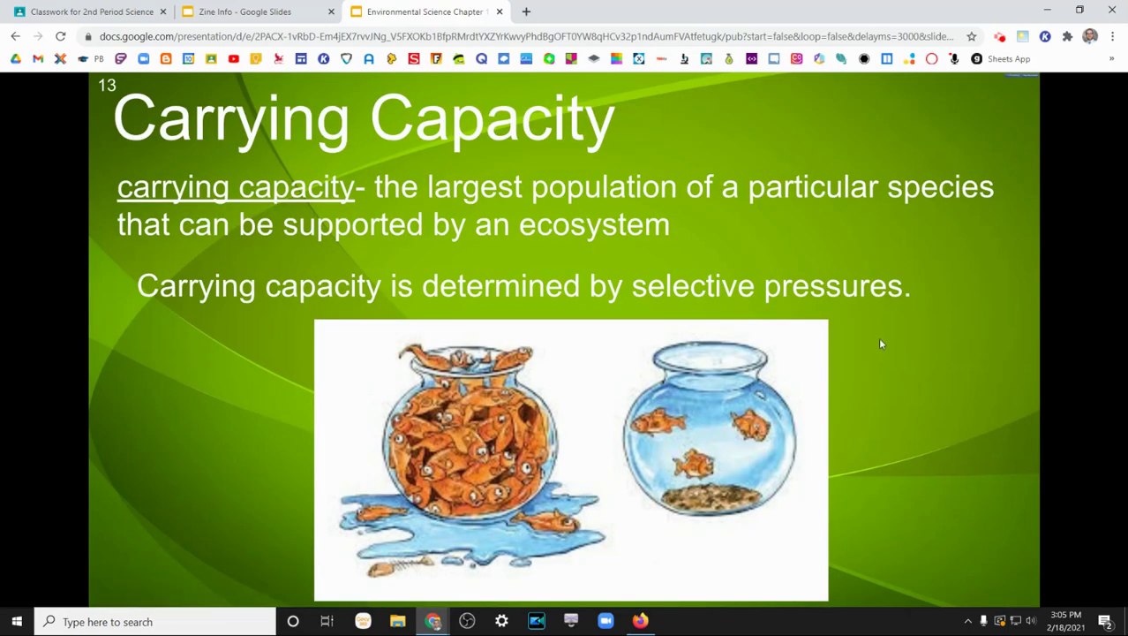
pyautogui.click(880, 344)
pyautogui.click(880, 345)
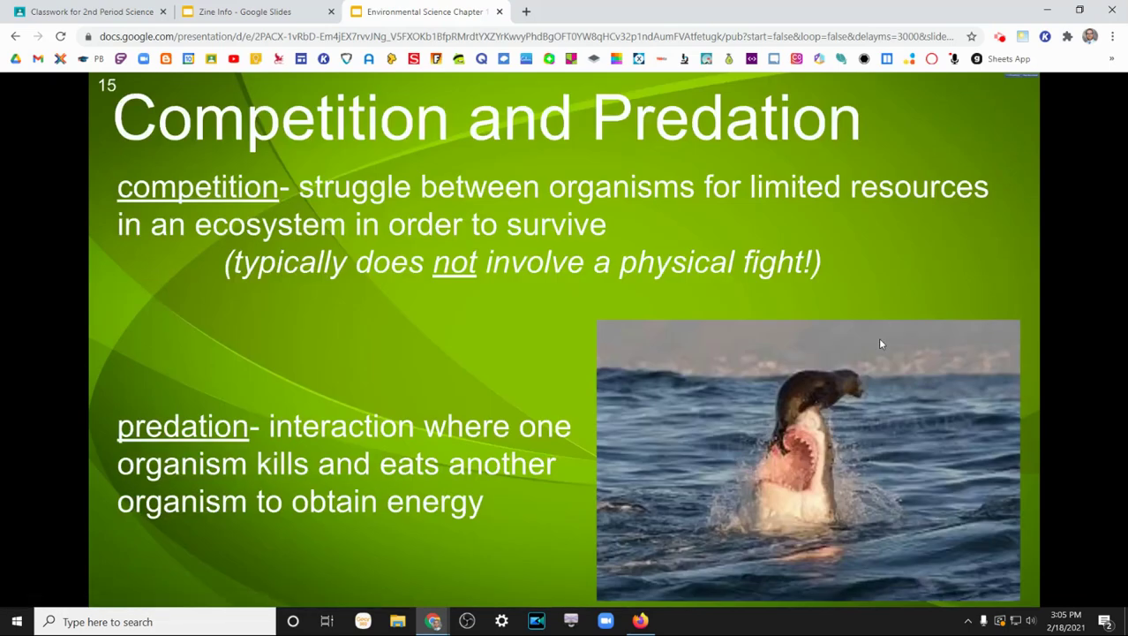
pyautogui.click(880, 344)
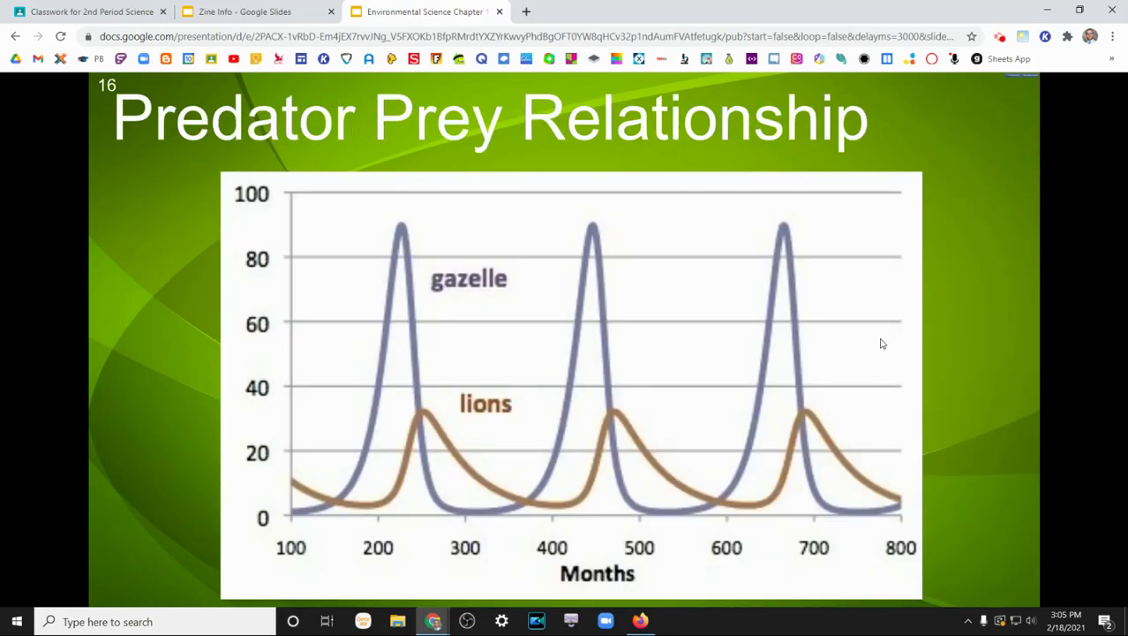
pyautogui.click(746, 399)
pyautogui.click(756, 355)
pyautogui.click(756, 355)
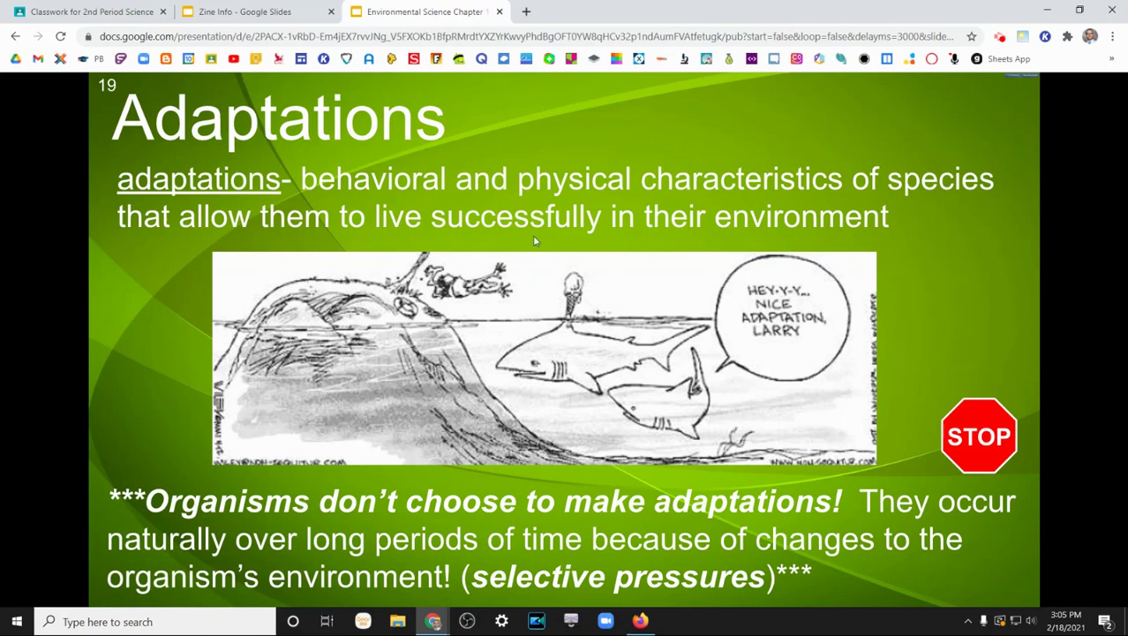
# - Switch back to the Zine Info presentation, show the zine template on slide 2, and hide the menus for a larger view
pyautogui.click(276, 15)
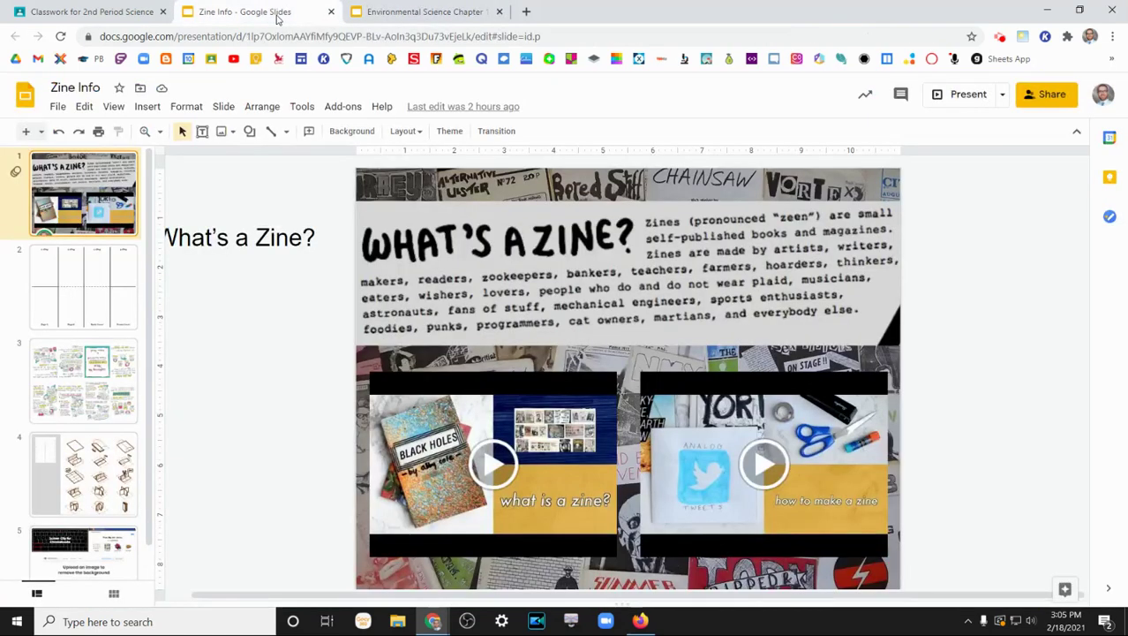
pyautogui.click(106, 294)
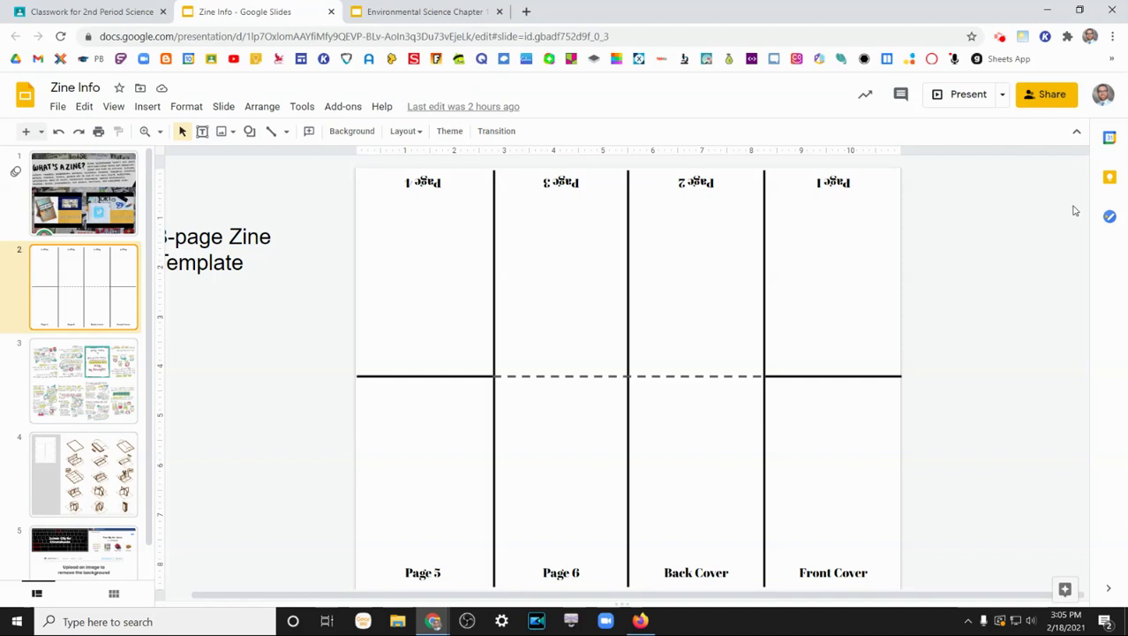
pyautogui.click(1079, 138)
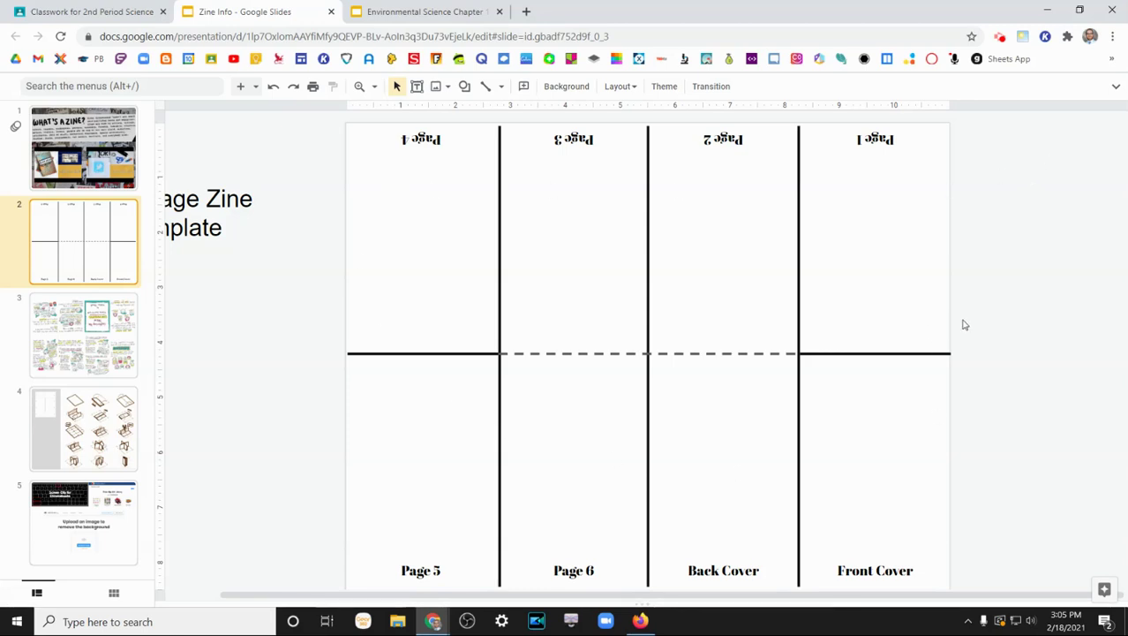
# - Delete the template's grouped lines and page labels from slide 2, undo the deletion, and deselect the group
pyautogui.click(946, 353)
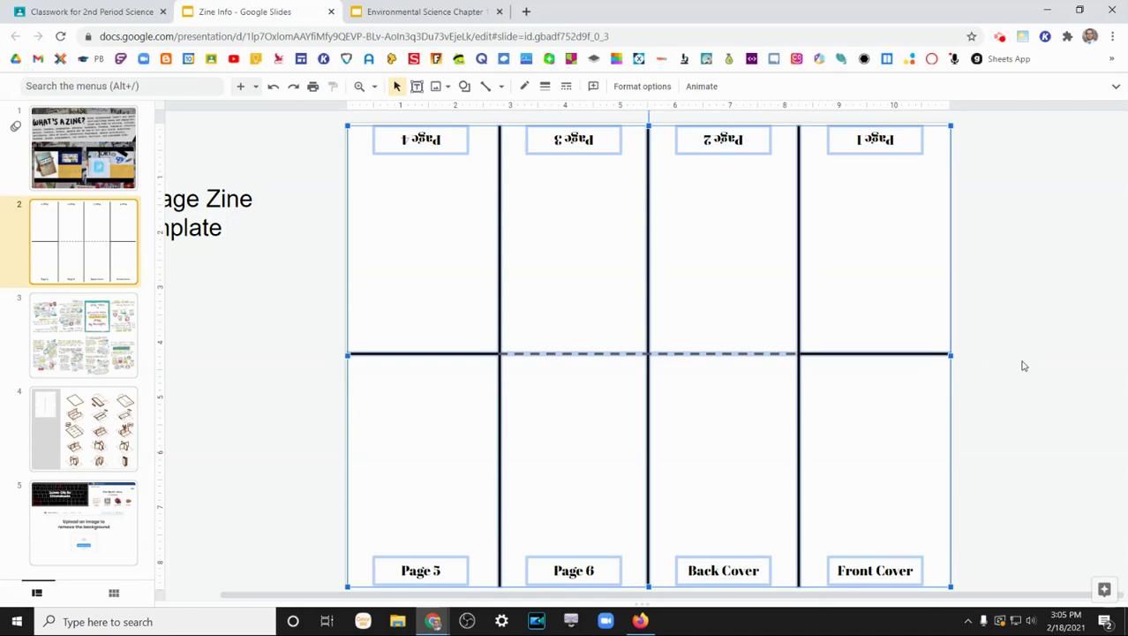
pyautogui.press('Delete')
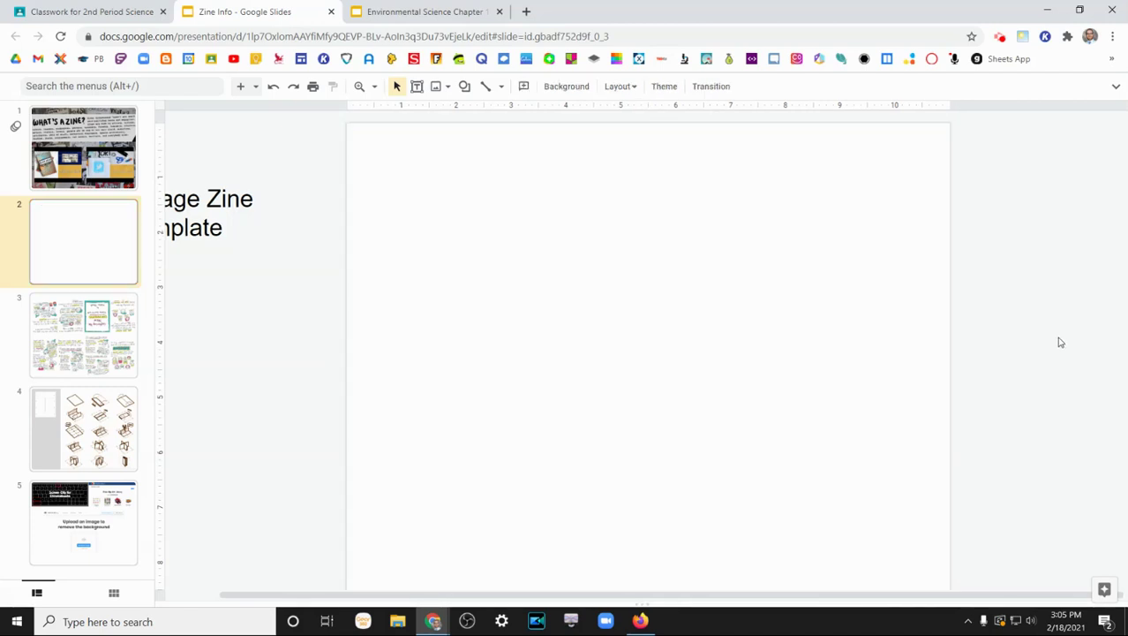
pyautogui.hotkey('ctrl', 'z')
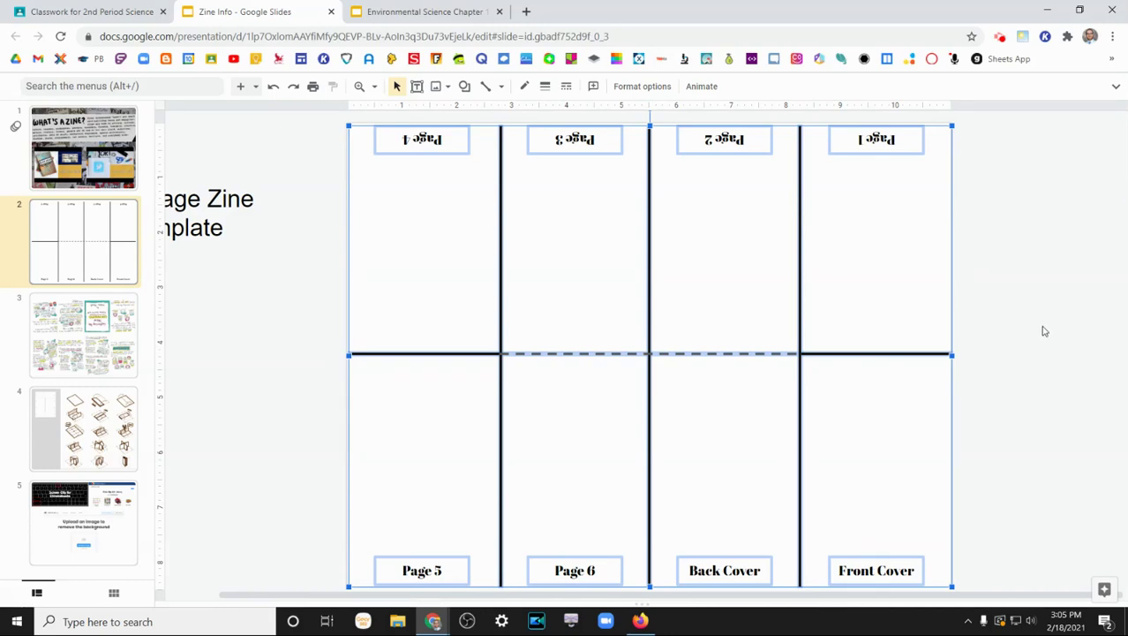
pyautogui.click(1043, 330)
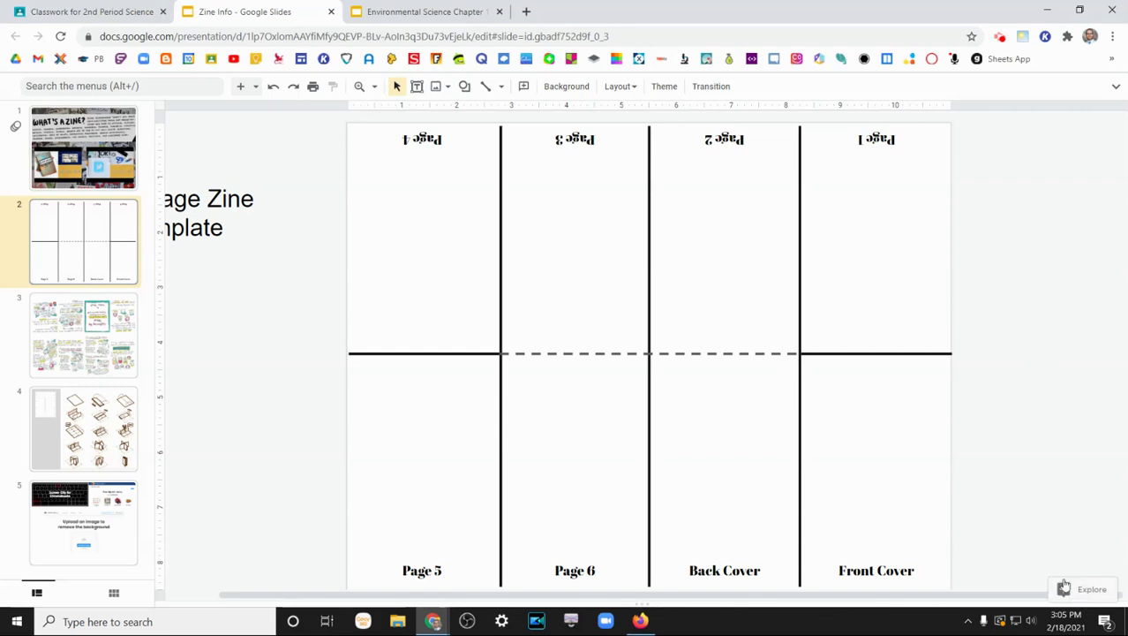
# - Open Explore, search for "leaf", and browse the image results
pyautogui.click(1086, 593)
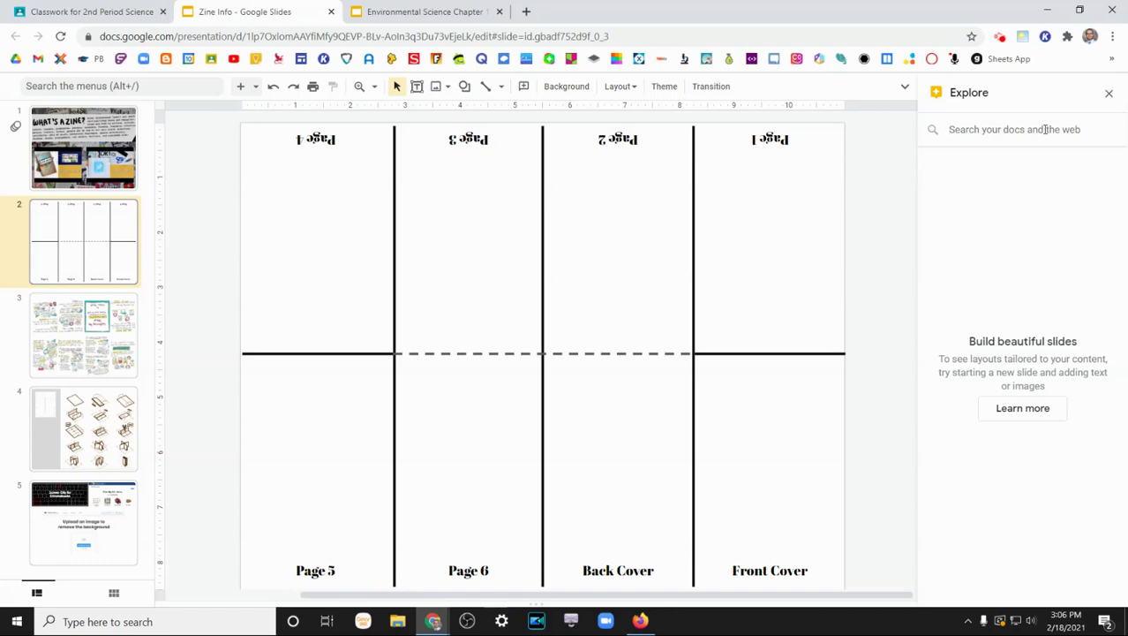
pyautogui.write('leaf')
pyautogui.press('Return')
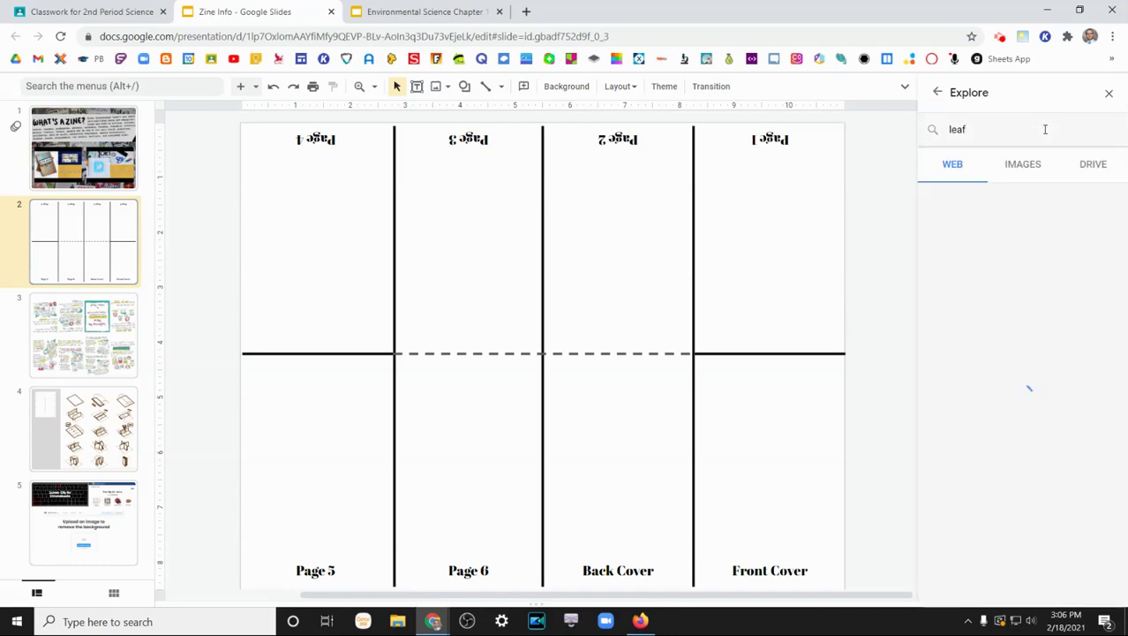
pyautogui.click(1023, 164)
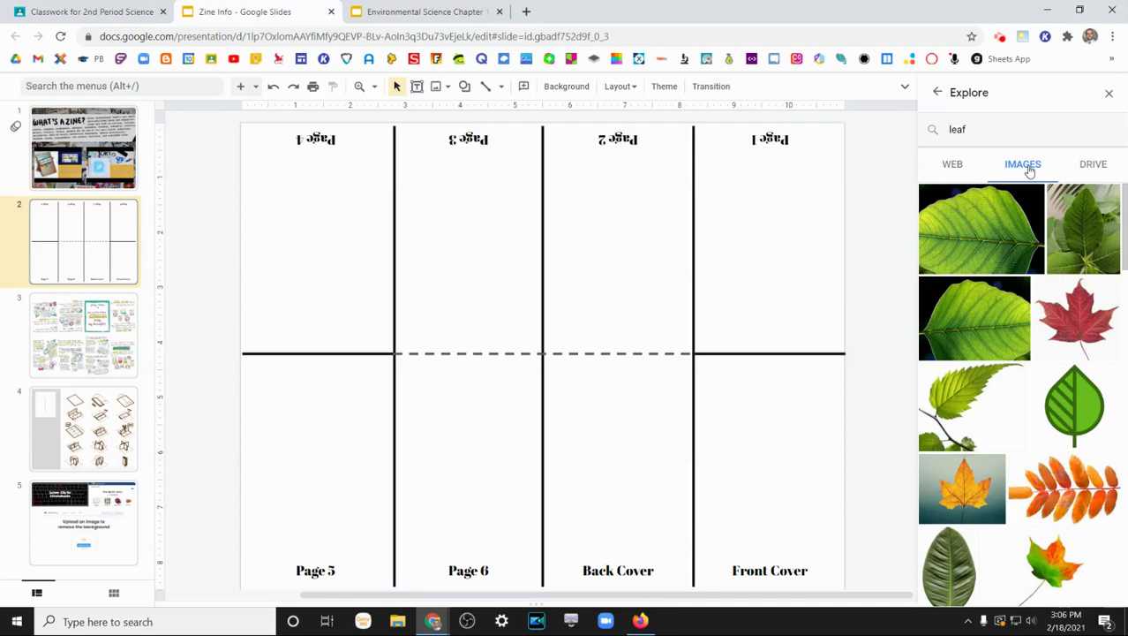
pyautogui.scroll(-2, 1045, 315)
pyautogui.scroll(-10, 1045, 315)
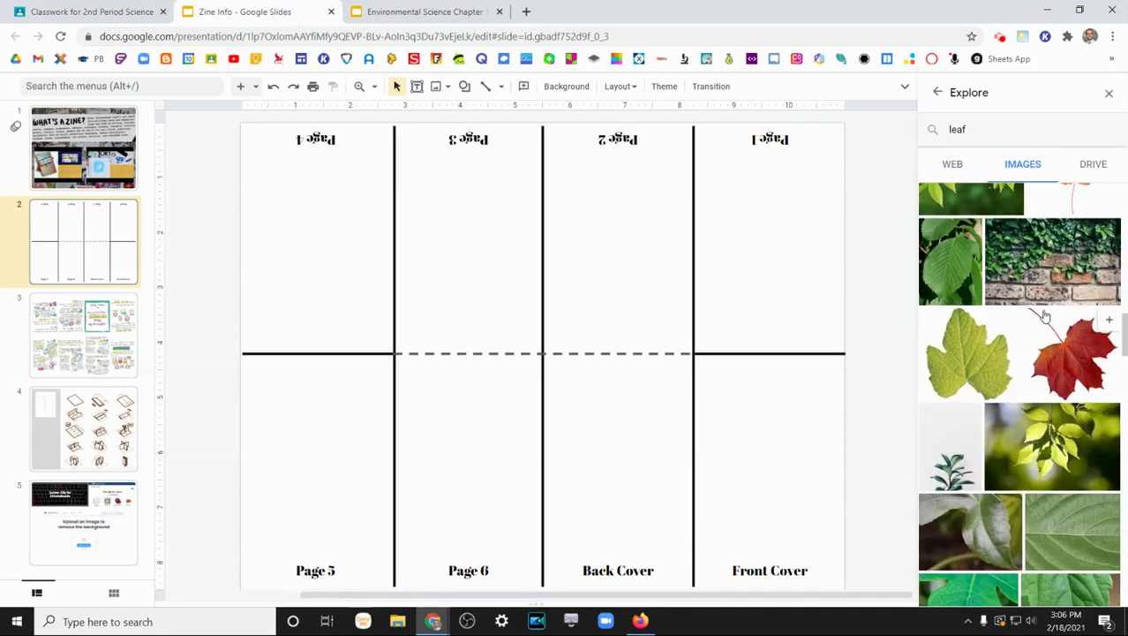
pyautogui.scroll(-5, 1045, 316)
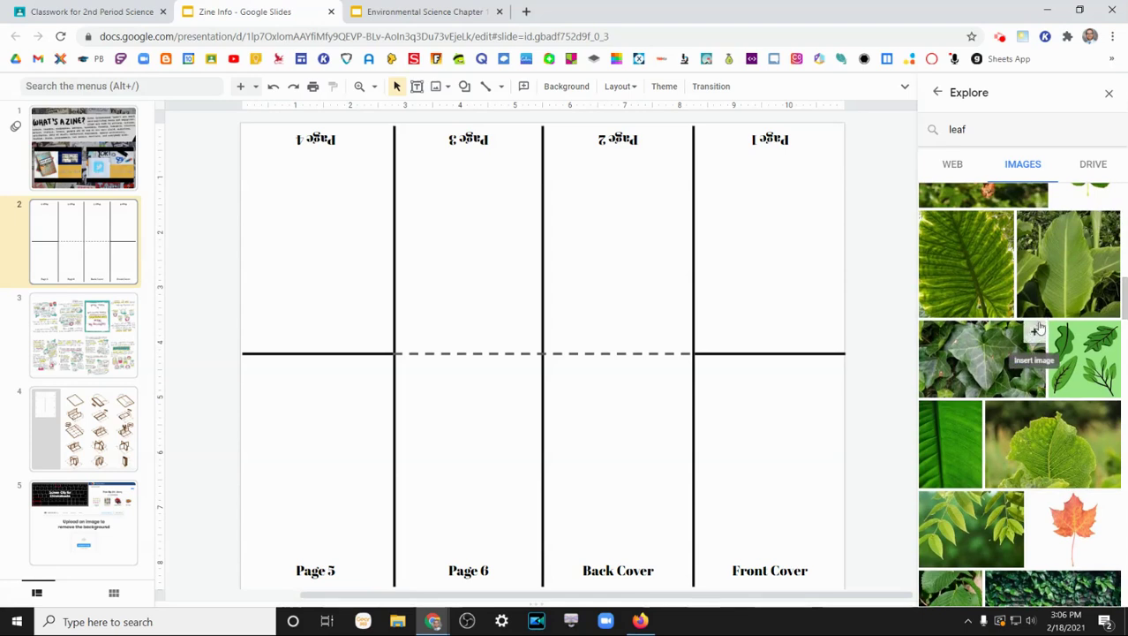
# - Insert the ivy leaf photo from the image results onto slide 2, and remove it again
pyautogui.moveTo(999, 350); pyautogui.dragTo(670, 367)
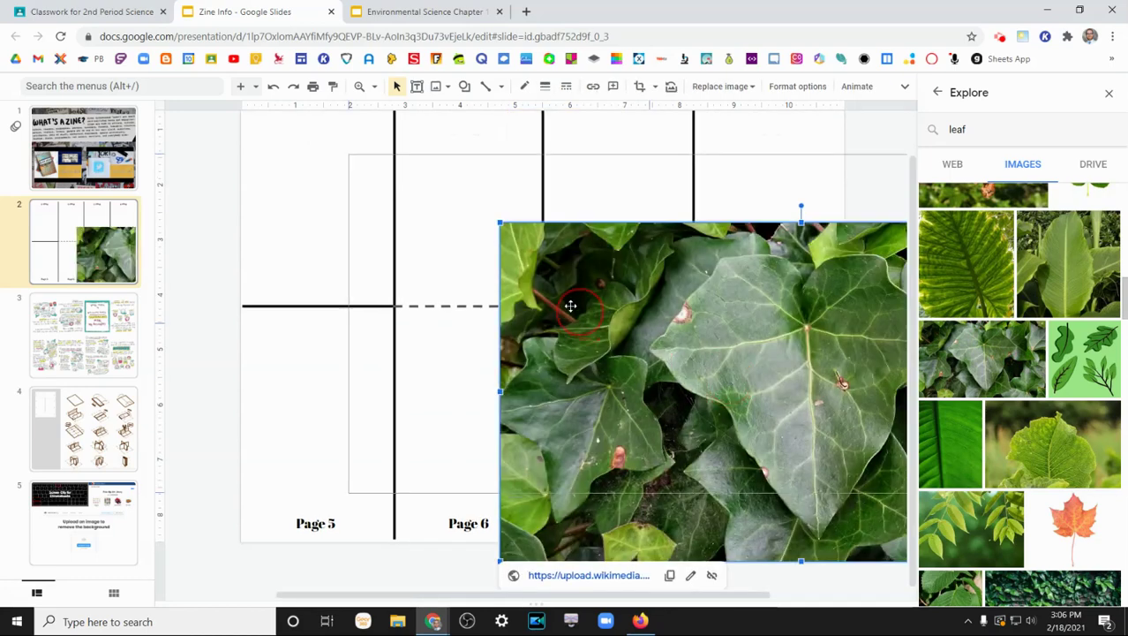
pyautogui.scroll(1, 739, 307)
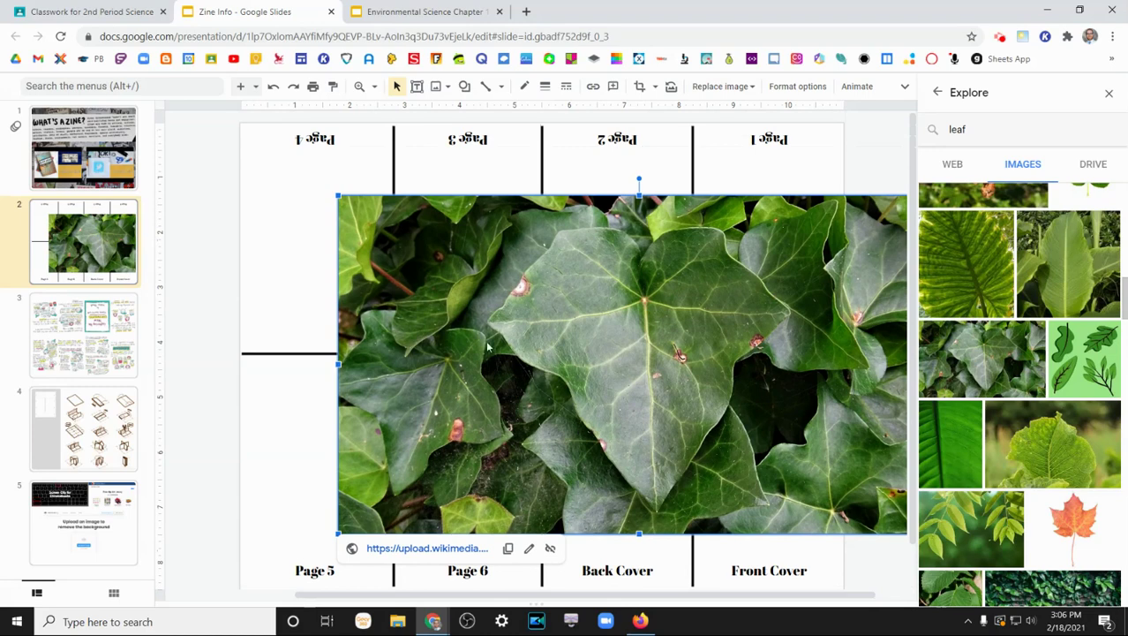
pyautogui.moveTo(704, 331); pyautogui.dragTo(636, 311)
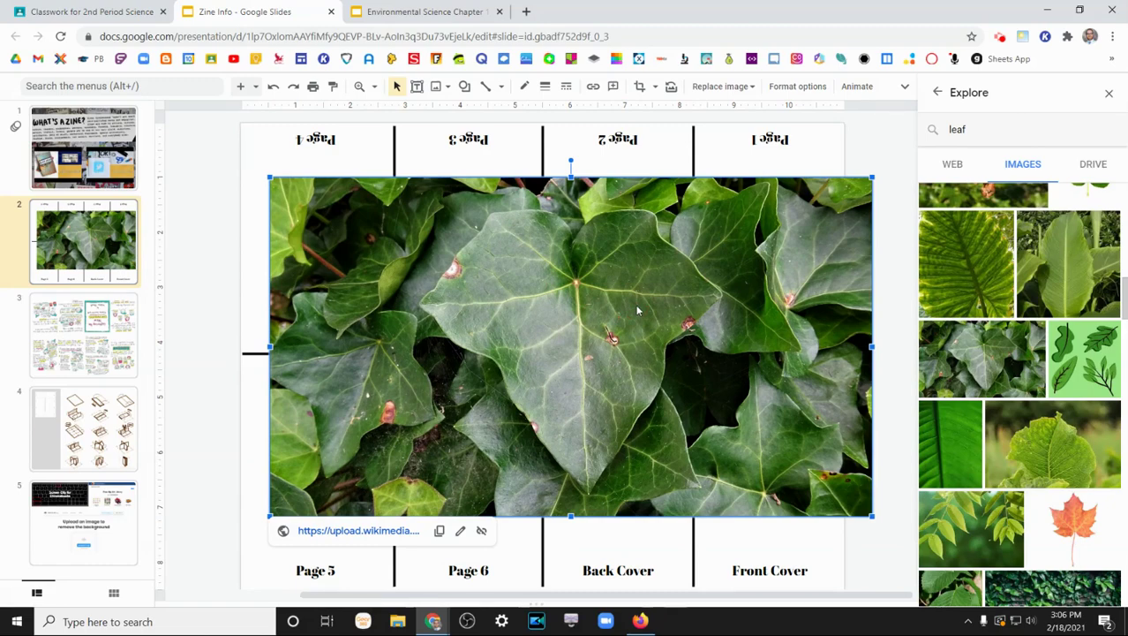
pyautogui.press('Delete')
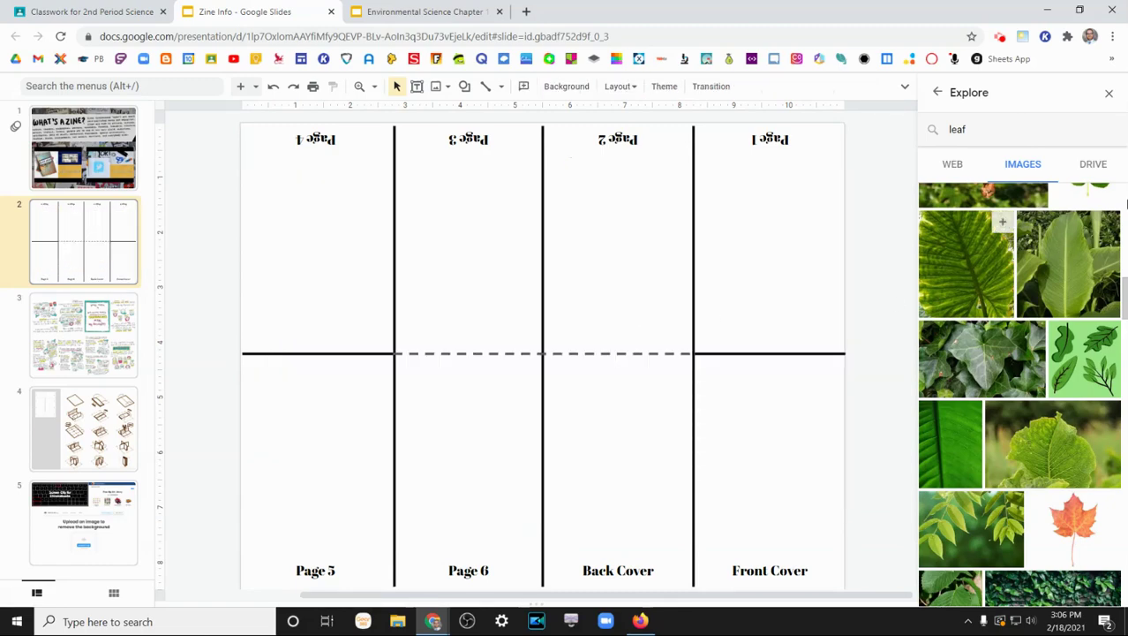
# - Change the Explore image search to "leaf clipart"
pyautogui.click(1048, 131)
pyautogui.write('c')
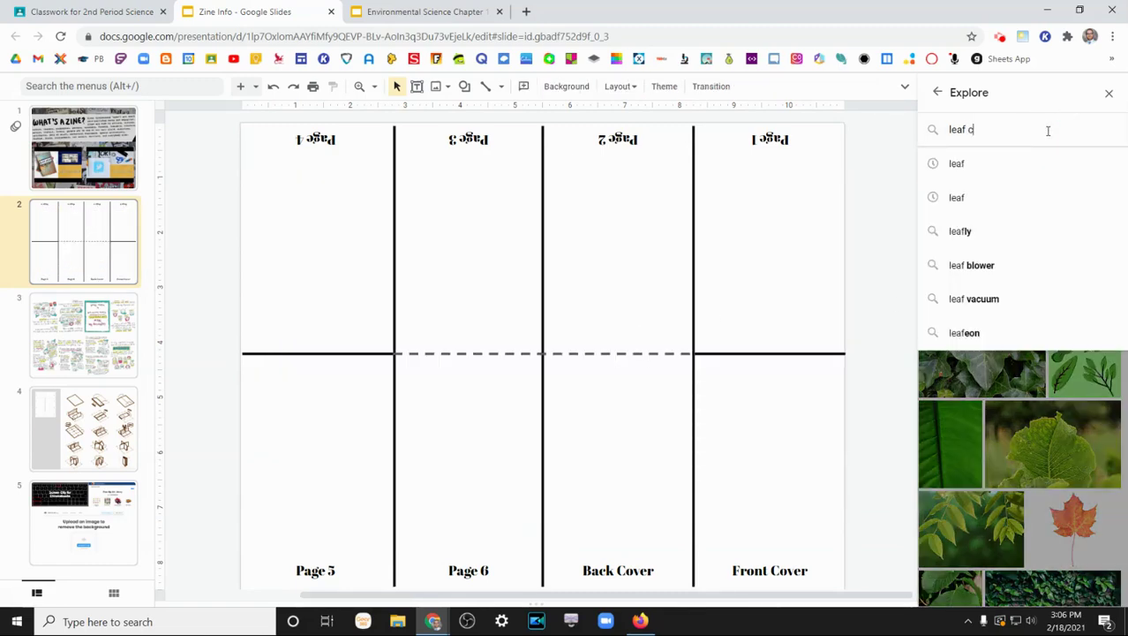
pyautogui.write('lipart')
pyautogui.press('Return')
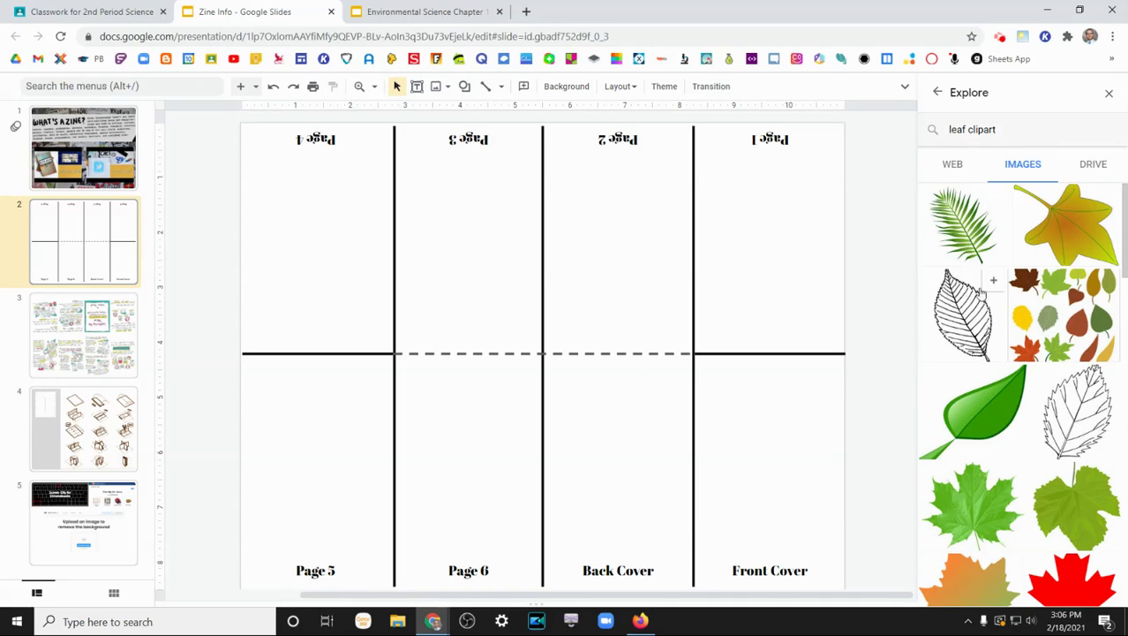
# - Place the black-outline leaf clipart on the template's Page 1 panel, shrunk to fit the panel and rotated upside down
pyautogui.moveTo(978, 325); pyautogui.dragTo(557, 273)
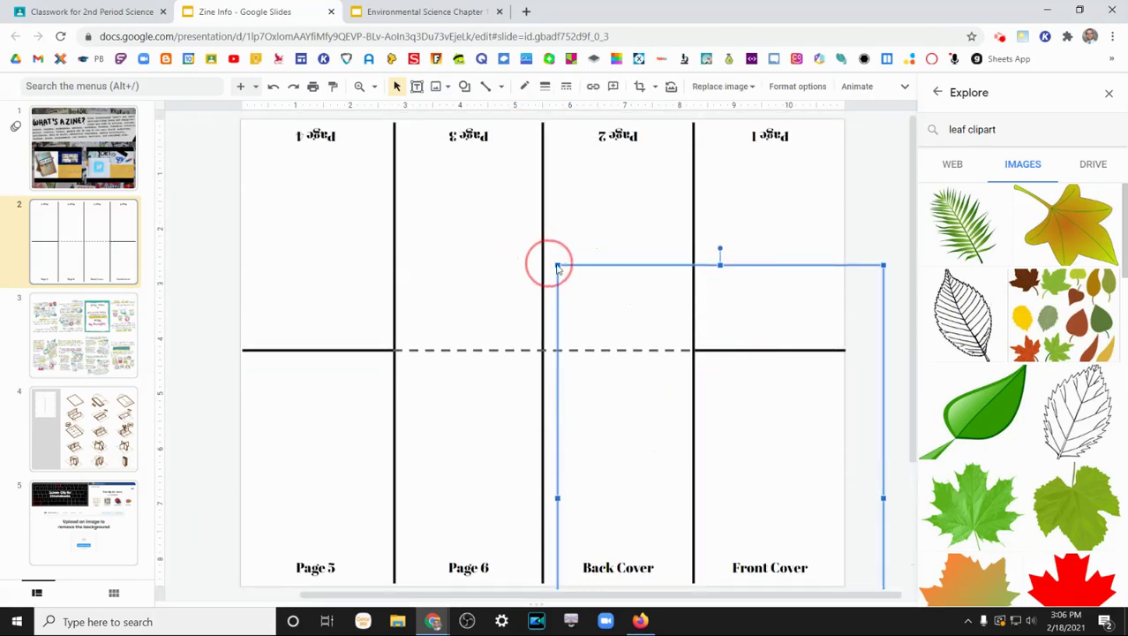
pyautogui.moveTo(555, 264); pyautogui.dragTo(527, 328)
pyautogui.moveTo(643, 397); pyautogui.dragTo(763, 414)
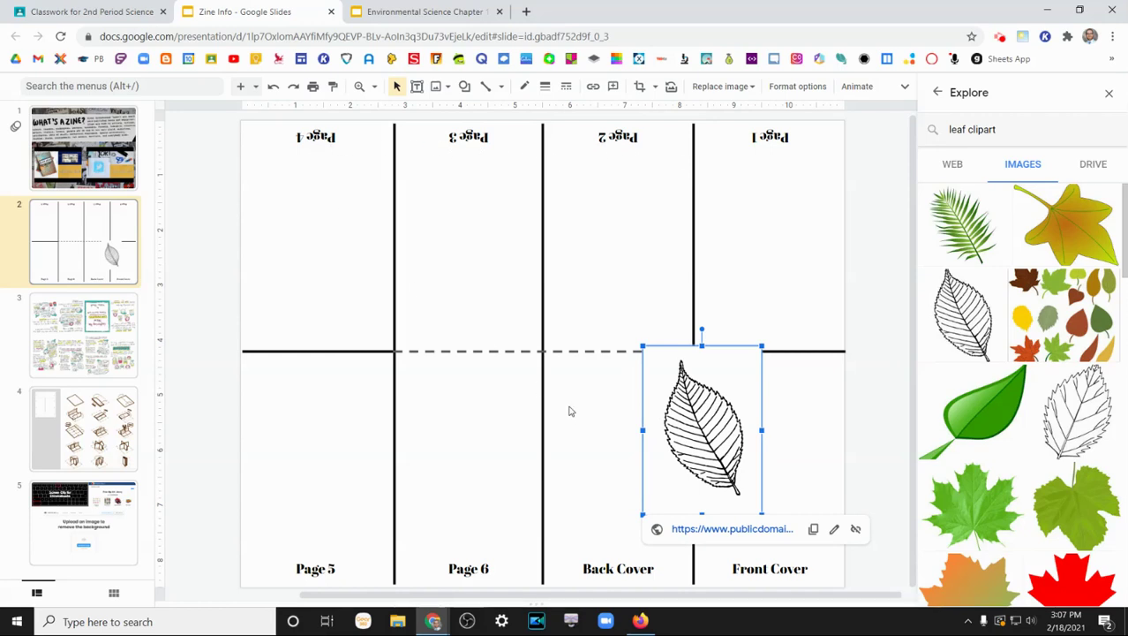
pyautogui.moveTo(705, 410); pyautogui.dragTo(768, 234)
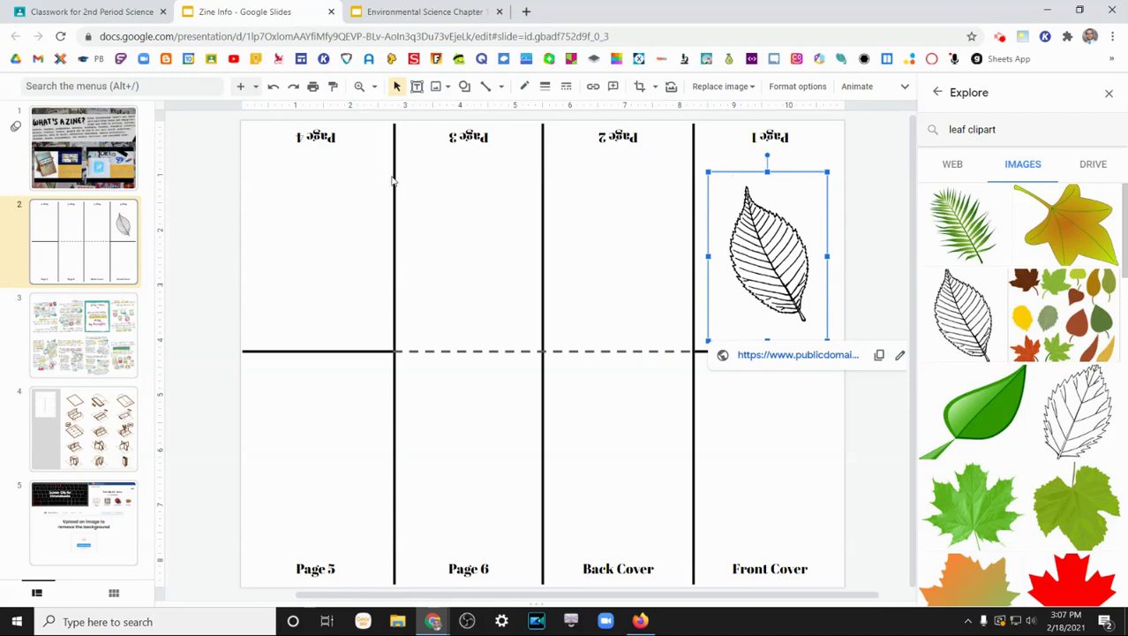
pyautogui.moveTo(768, 155); pyautogui.dragTo(766, 315)
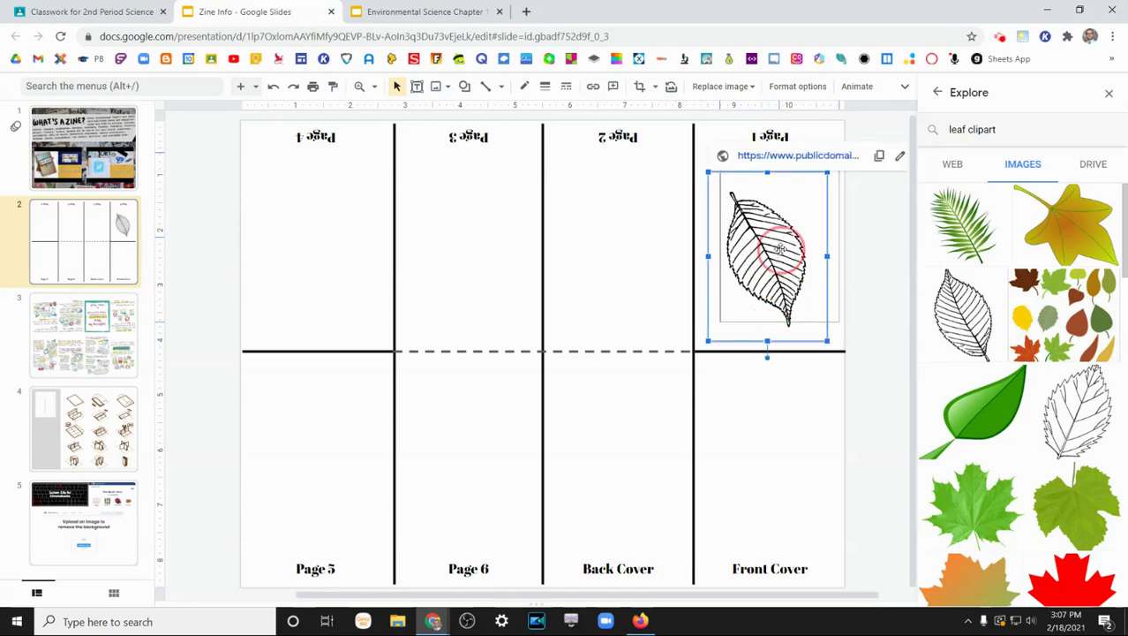
pyautogui.moveTo(770, 272); pyautogui.dragTo(782, 255)
pyautogui.click(874, 261)
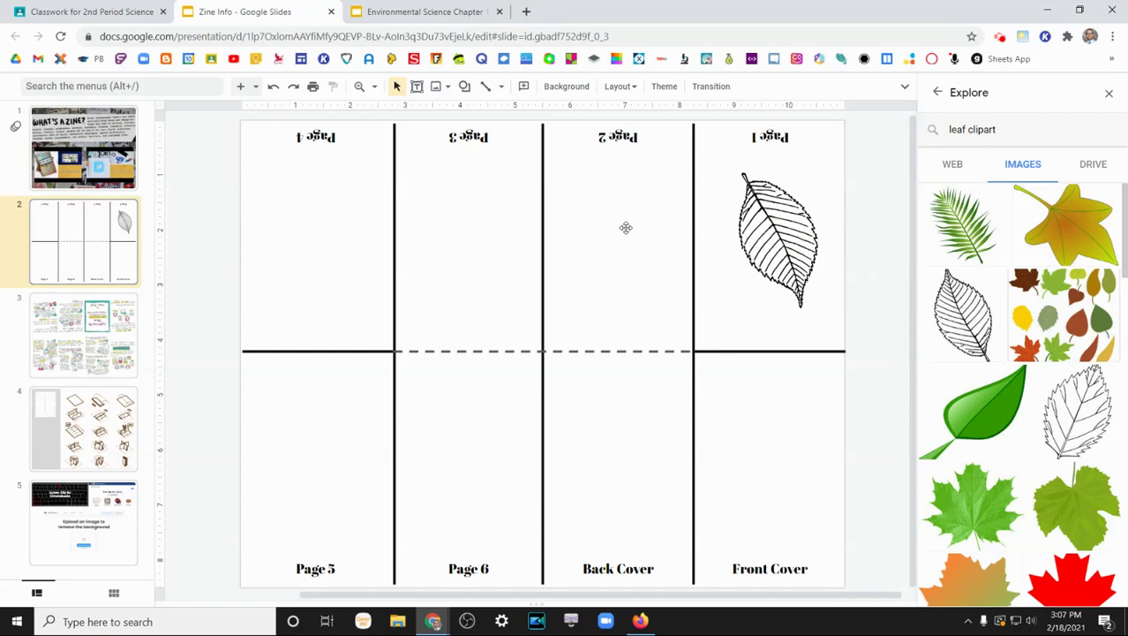
# - Add a text box across the upper Back Cover and Front Cover panels containing the filler text "fthdfdyjdjdyjdjtjty"
pyautogui.click(417, 88)
pyautogui.moveTo(618, 362); pyautogui.dragTo(805, 423)
pyautogui.write('fthdfdyjdjdyjdjty')
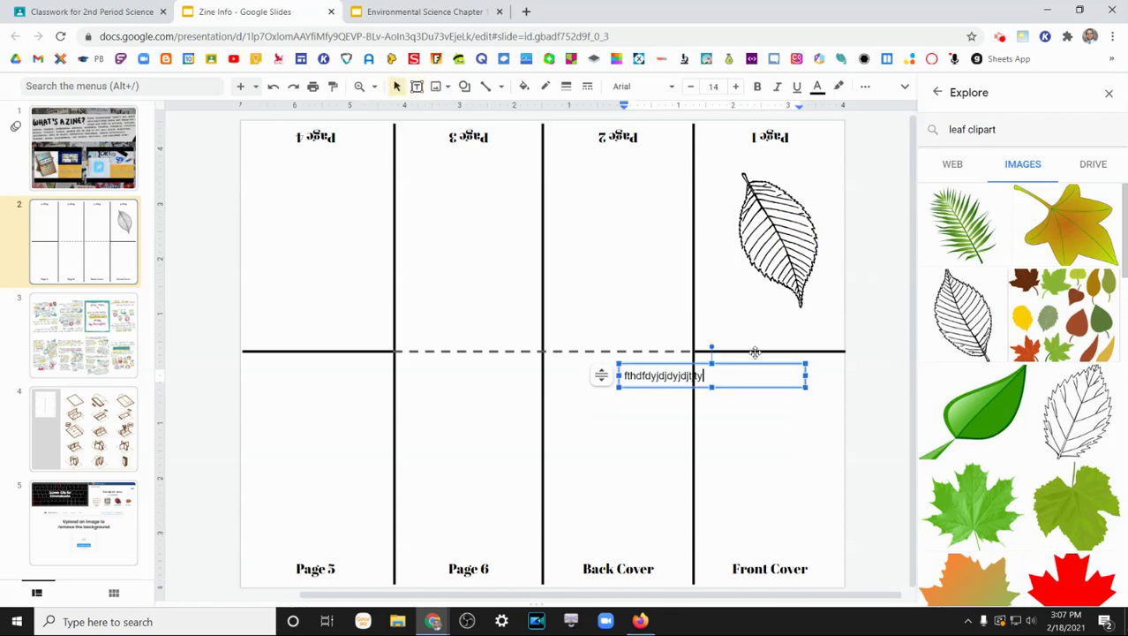
pyautogui.press('Escape')
# - Format the filler text box in Audiowide at size 17 with bold
pyautogui.click(647, 85)
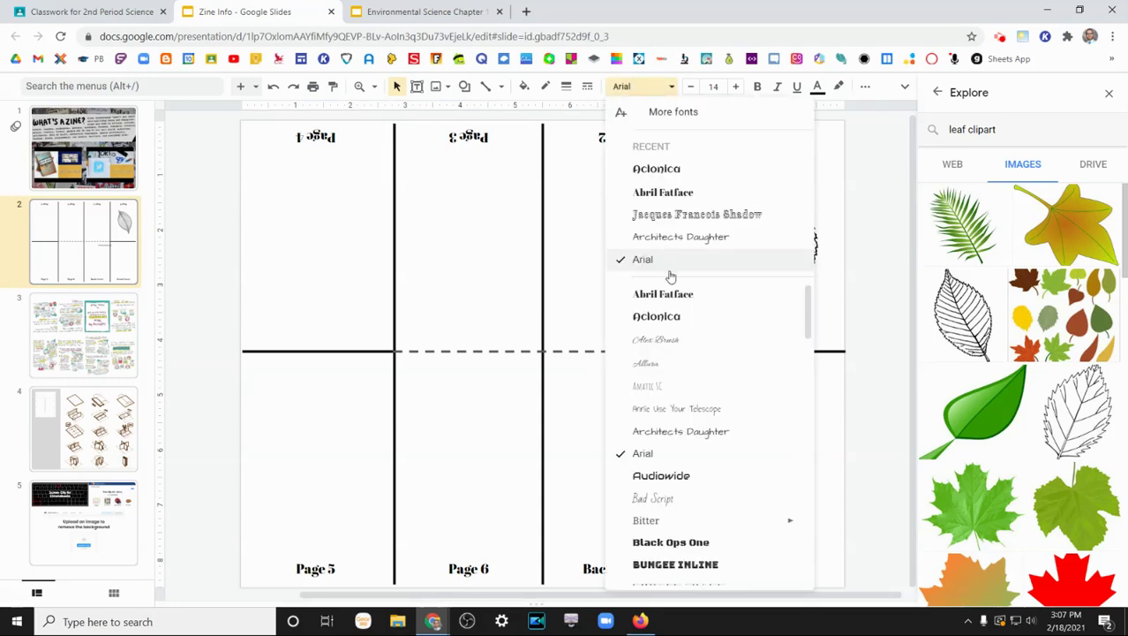
pyautogui.click(685, 478)
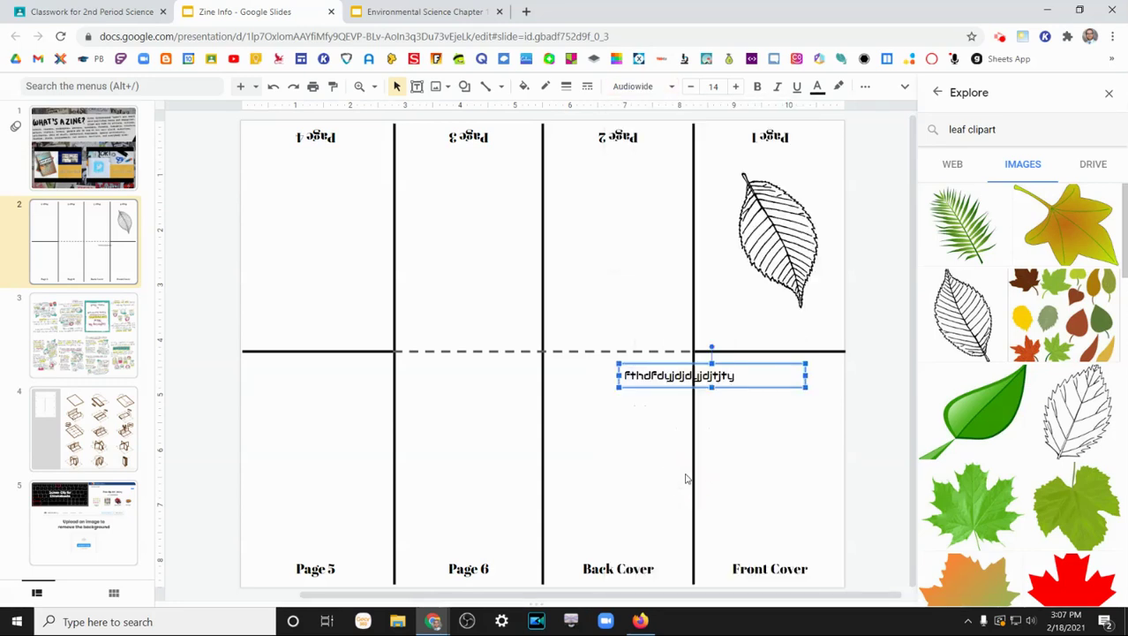
pyautogui.click(735, 86)
pyautogui.click(735, 85)
pyautogui.click(736, 86)
pyautogui.click(758, 87)
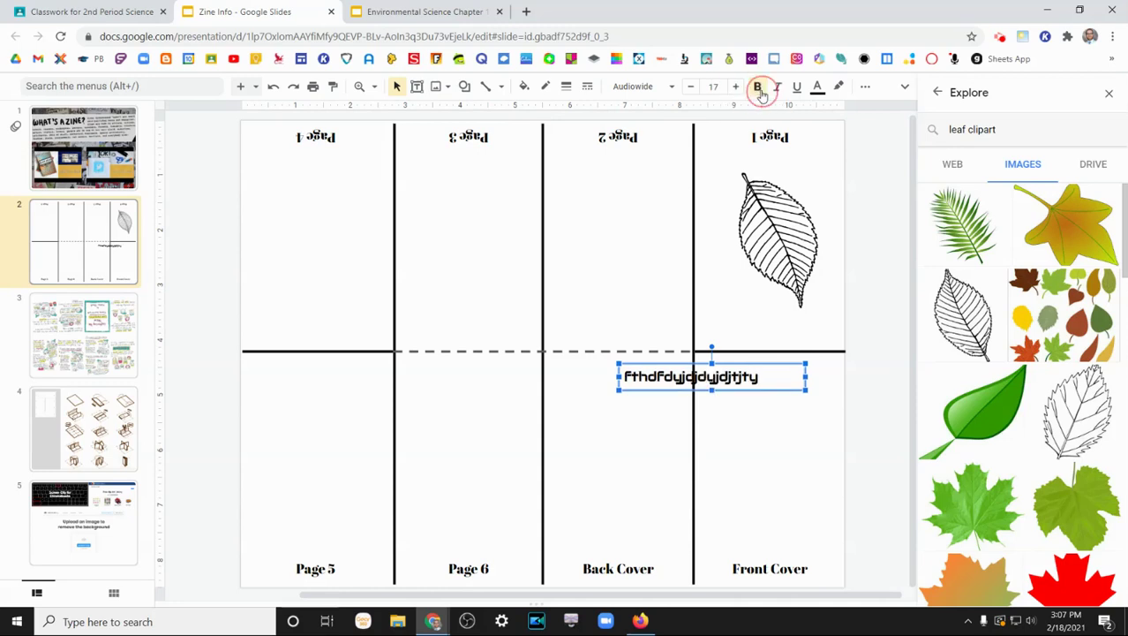
pyautogui.click(817, 86)
pyautogui.click(819, 86)
# - Narrow the filler text box, turn it nearly upside down, and place it near the center fold in the Page 1 panel
pyautogui.moveTo(803, 385); pyautogui.dragTo(794, 441)
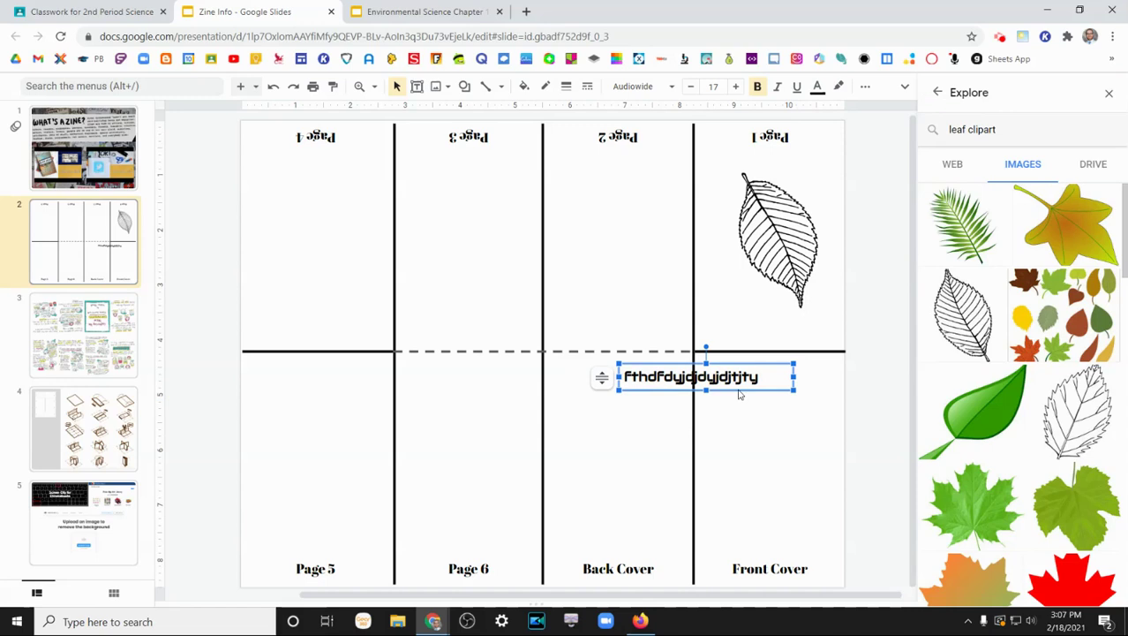
pyautogui.click(688, 415)
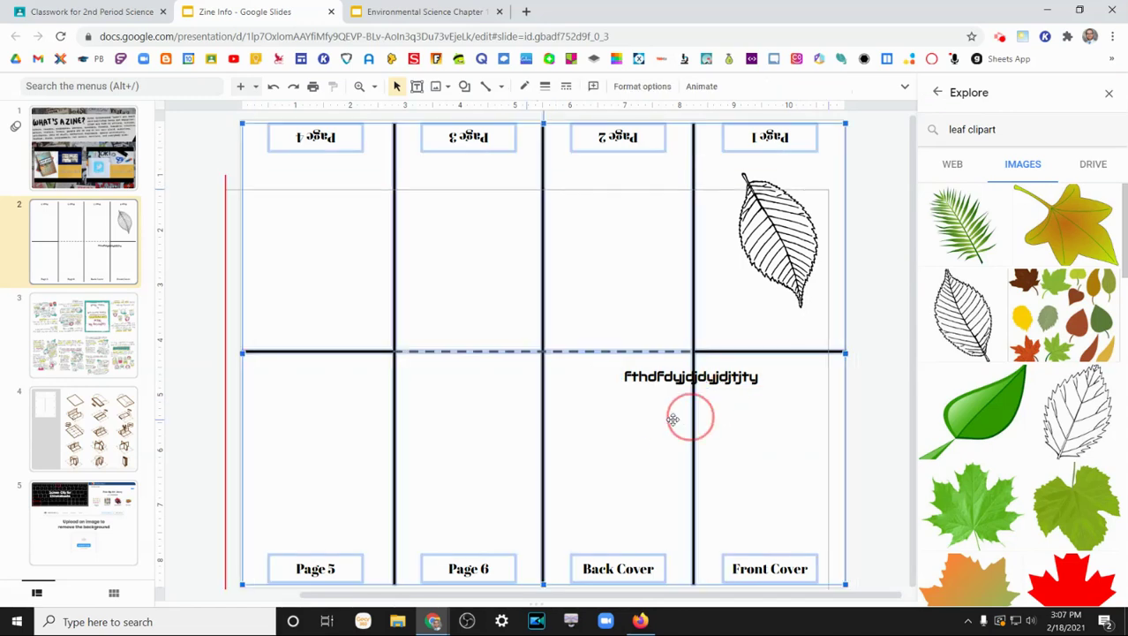
pyautogui.click(707, 378)
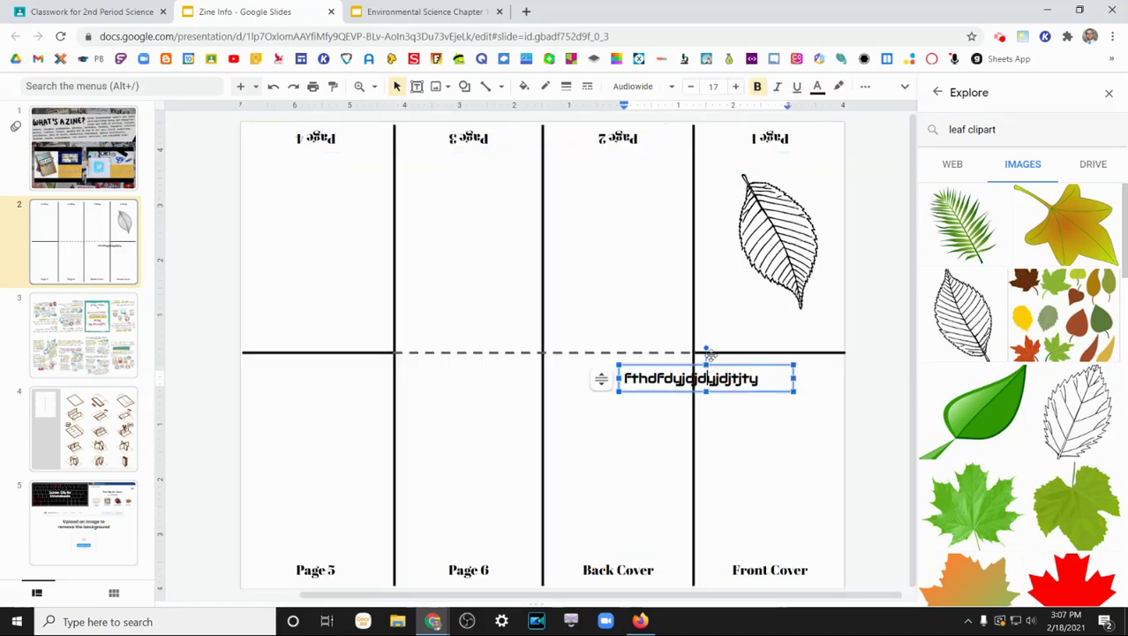
pyautogui.moveTo(706, 350); pyautogui.dragTo(797, 311)
pyautogui.click(879, 380)
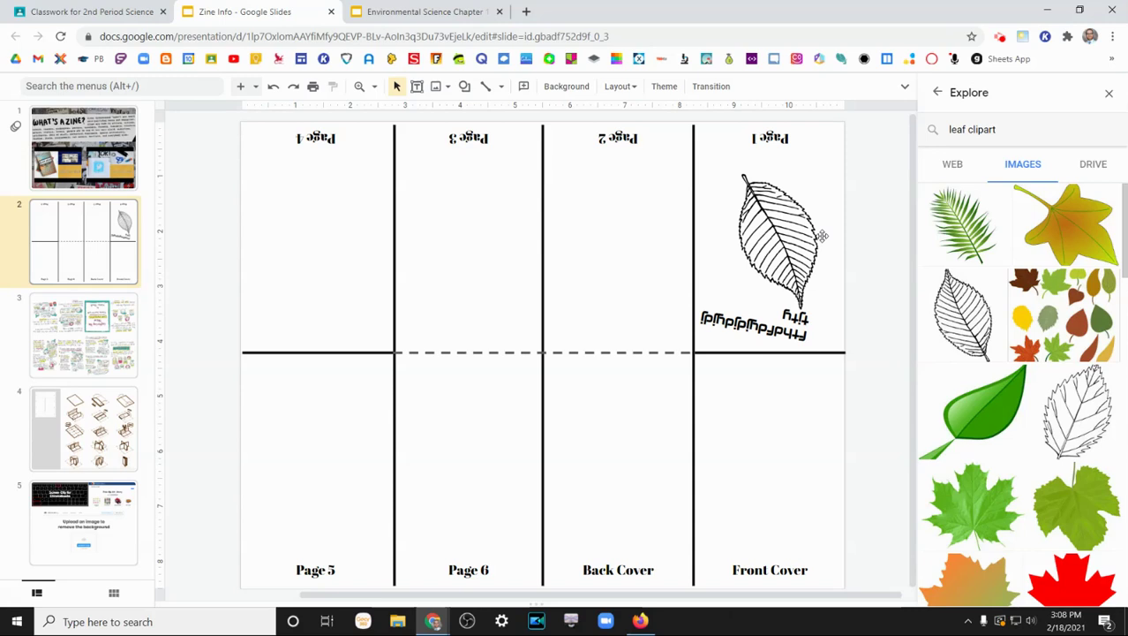
# - Enlarge the leaf clipart and rotate it sideways so it spans the Page 1 and Page 2 panels
pyautogui.moveTo(821, 236); pyautogui.dragTo(795, 236)
pyautogui.moveTo(694, 155); pyautogui.dragTo(605, 157)
pyautogui.moveTo(686, 187); pyautogui.dragTo(713, 275)
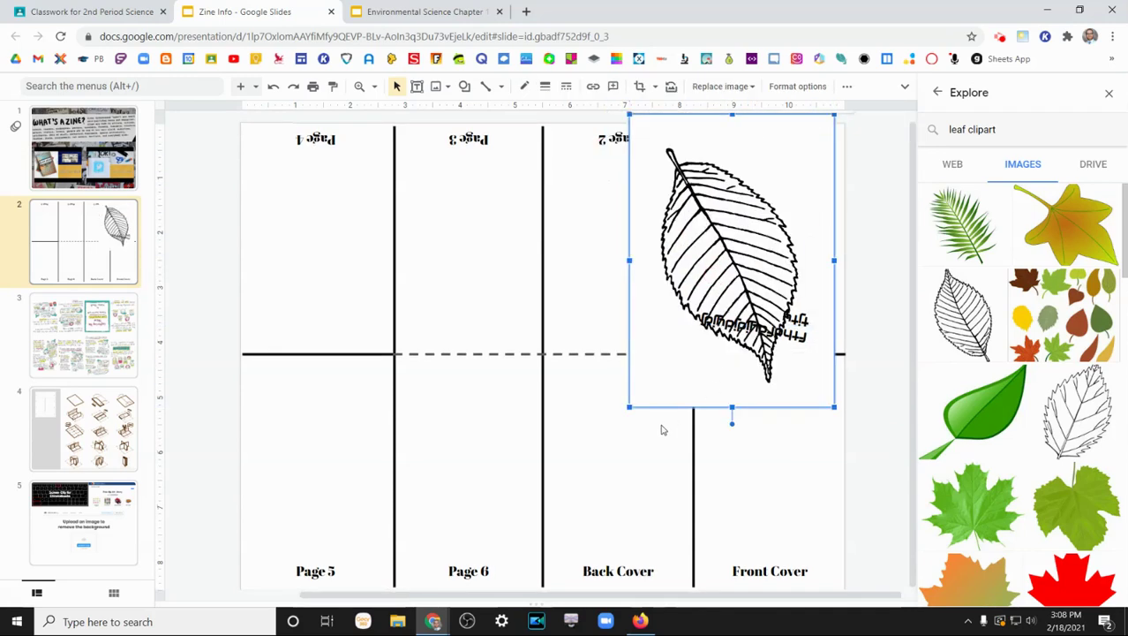
pyautogui.moveTo(732, 424); pyautogui.dragTo(874, 348)
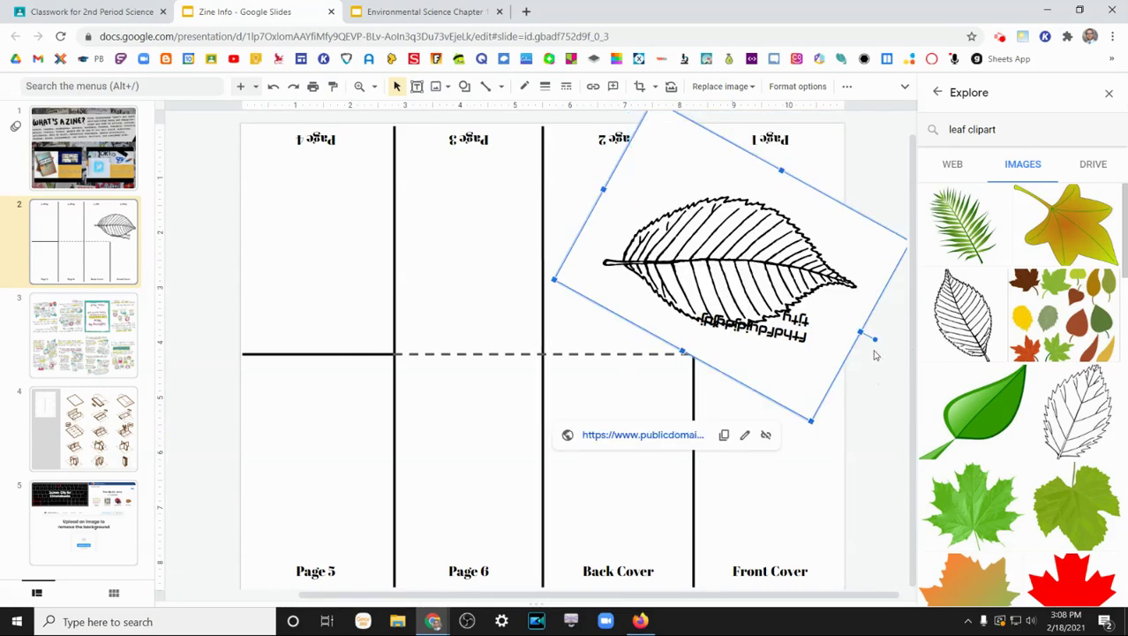
pyautogui.moveTo(744, 254); pyautogui.dragTo(736, 263)
pyautogui.click(895, 381)
pyautogui.click(871, 378)
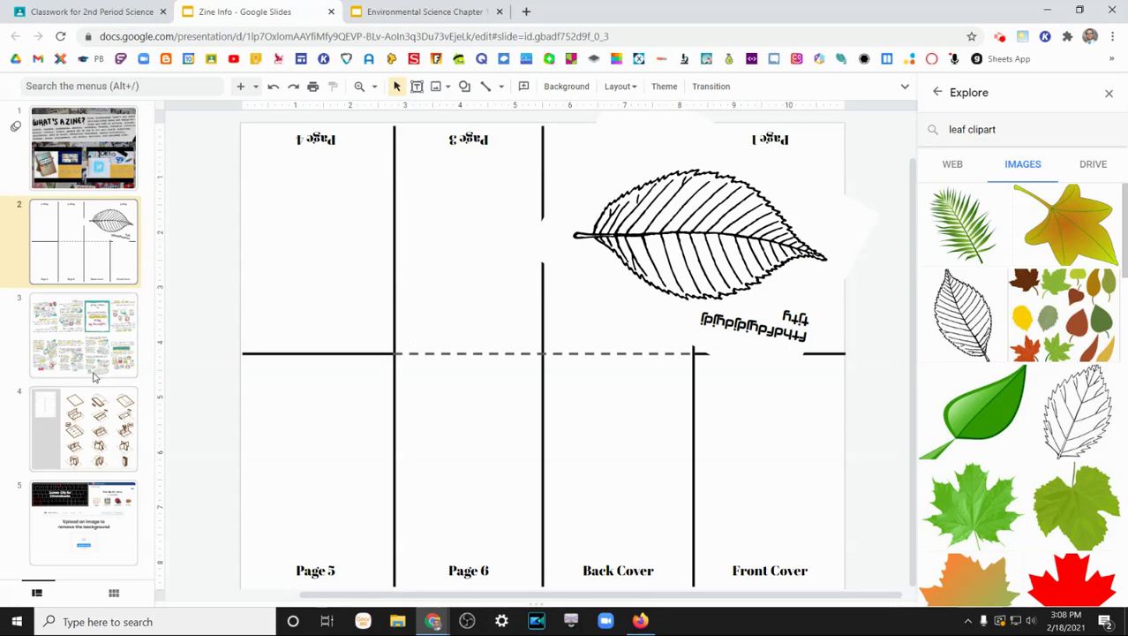
# - Look at the remove.bg picture on the slide 5 tools page, and delete the leaf clipart from slide 2
pyautogui.click(86, 504)
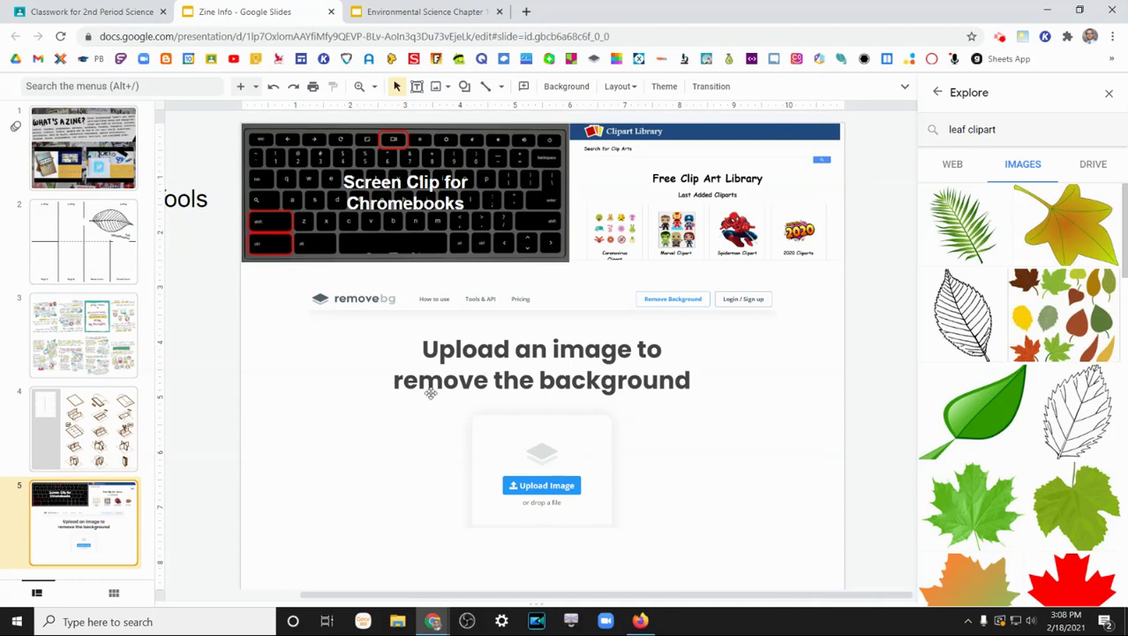
pyautogui.click(551, 401)
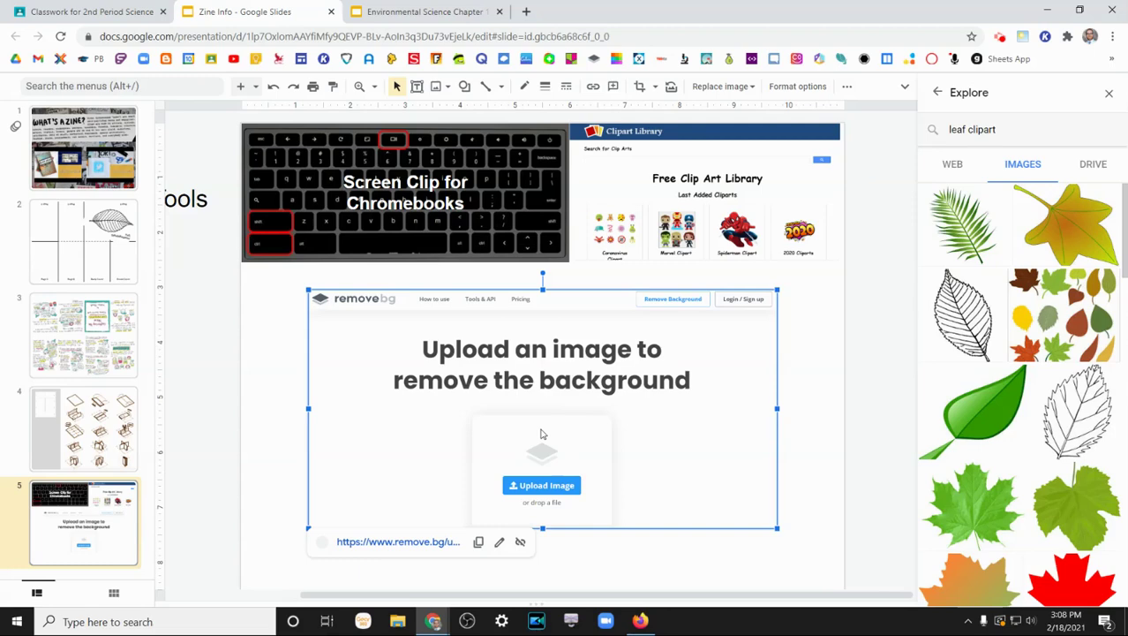
pyautogui.click(95, 224)
pyautogui.click(731, 229)
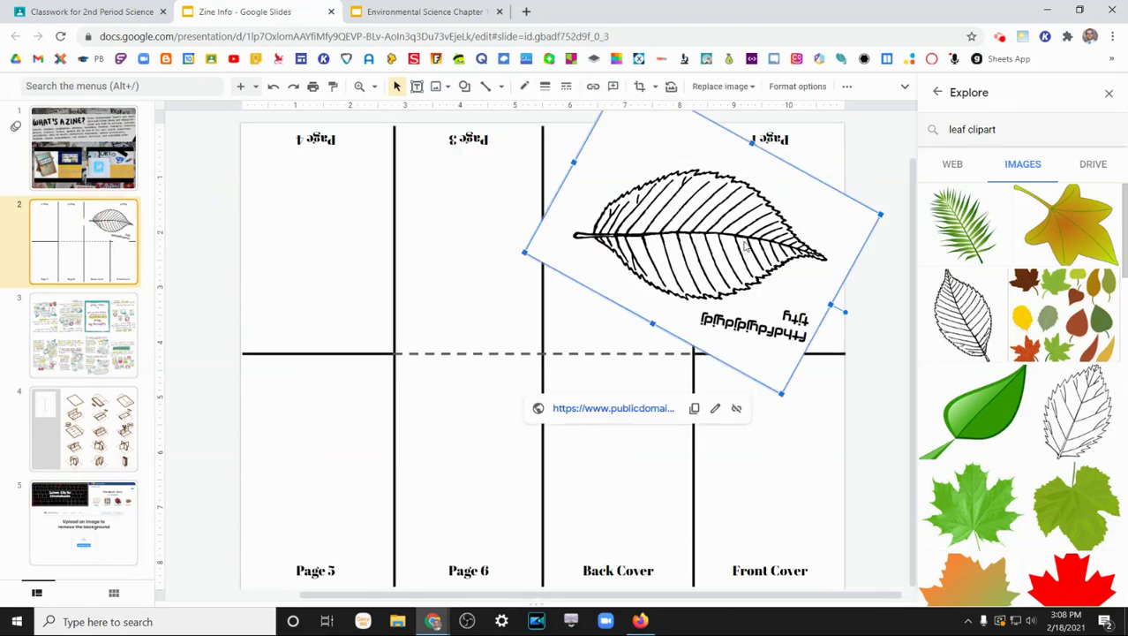
pyautogui.press('Delete')
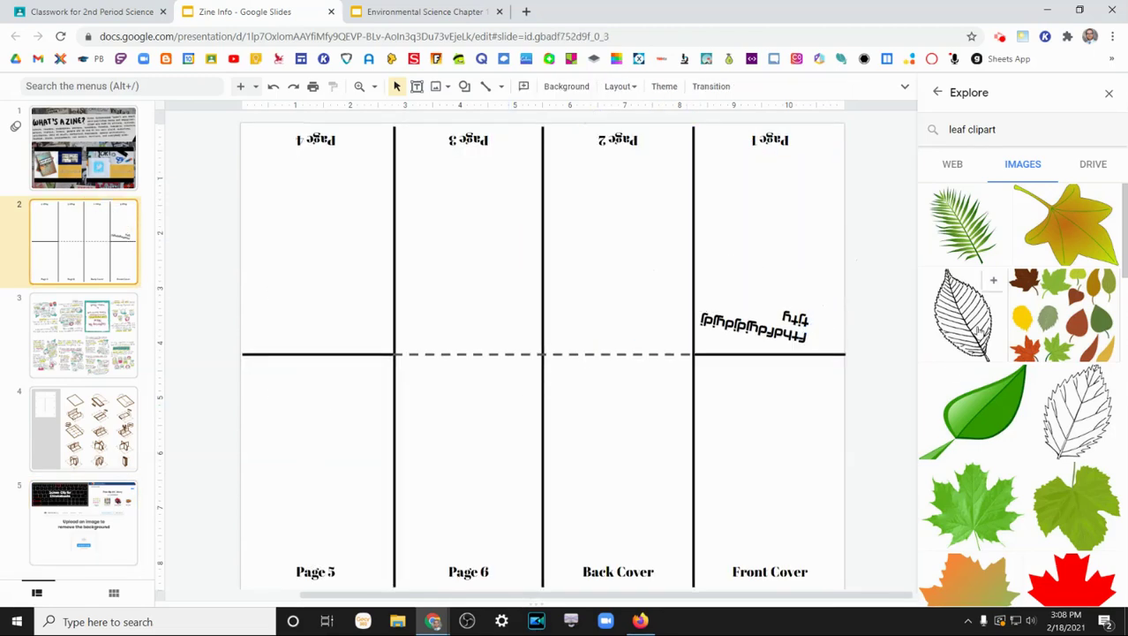
# - Preview the black-outline leaf from the Explore results and copy its image
pyautogui.click(977, 329)
pyautogui.rightClick(581, 371)
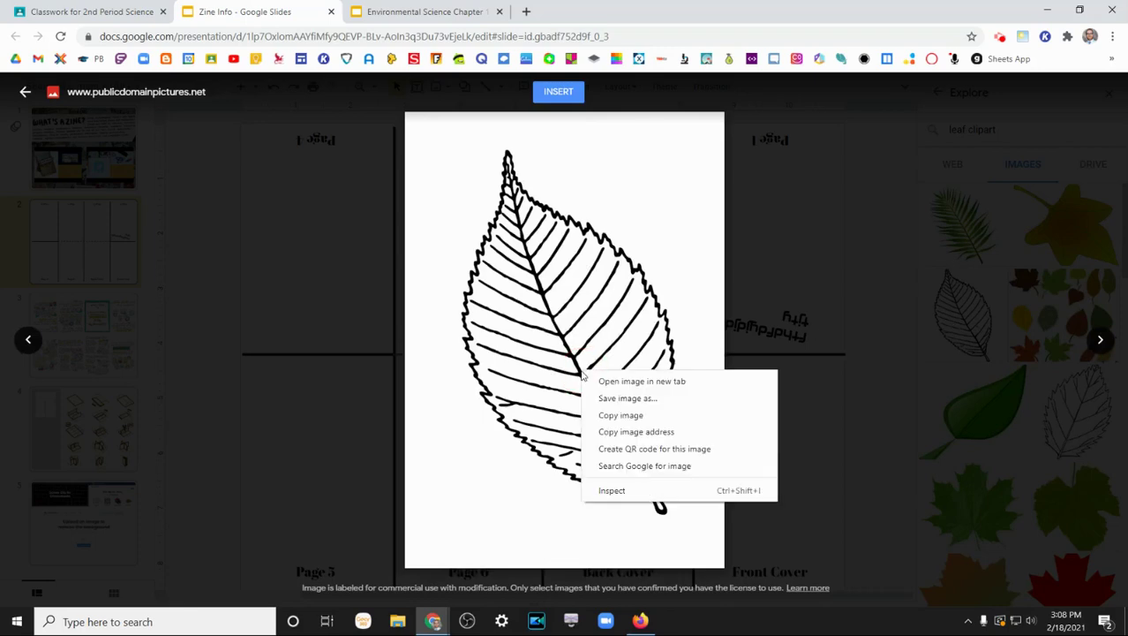
pyautogui.click(620, 414)
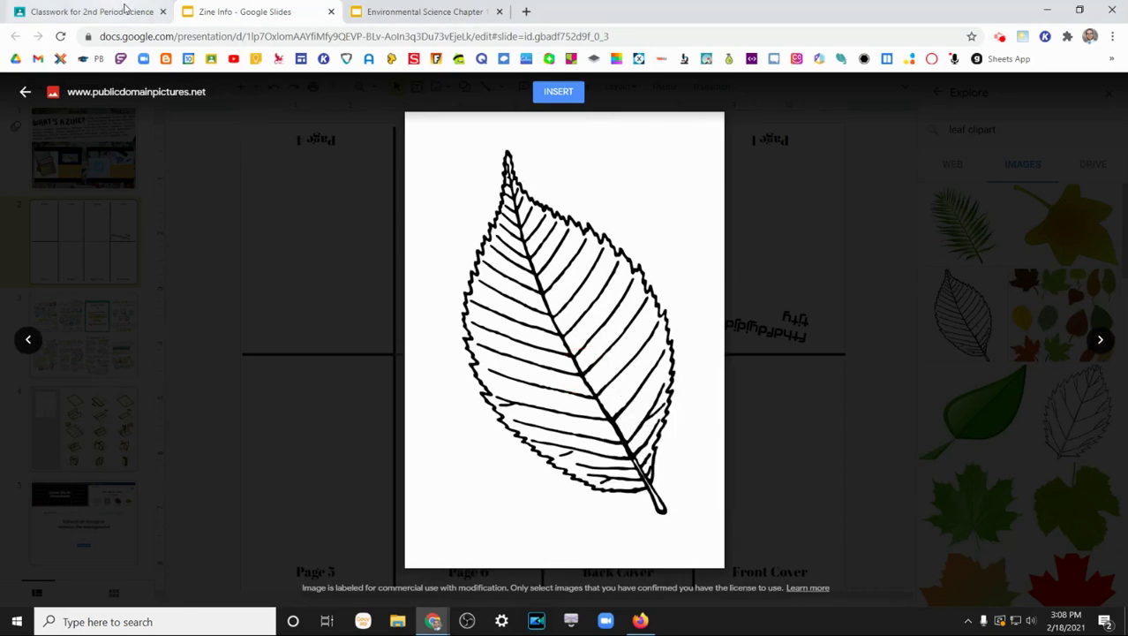
# - Switch to the remove.bg upload page linked on slide 5 and paste in the copied leaf image for background removal
pyautogui.click(251, 259)
pyautogui.click(94, 504)
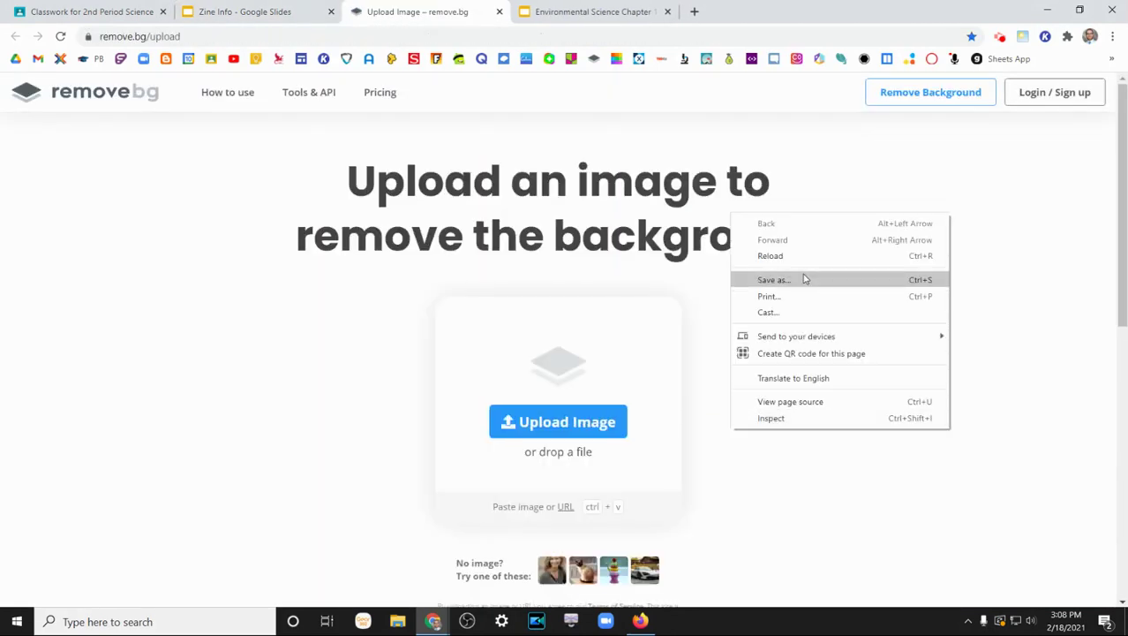
pyautogui.click(799, 209)
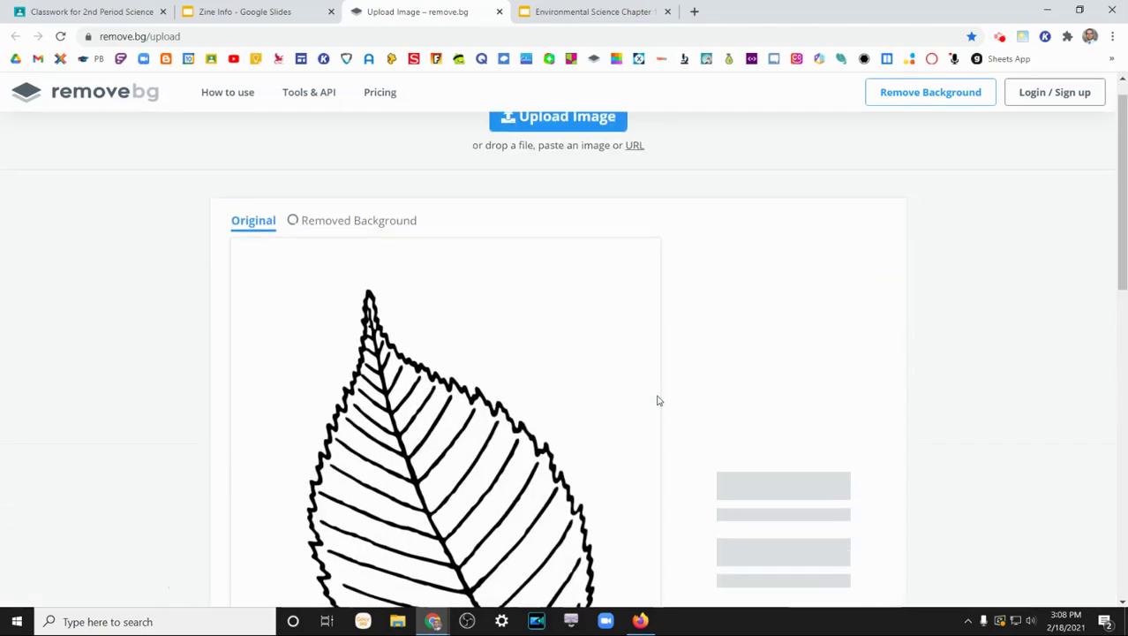
# - Copy the background-free leaf image from remove.bg and paste it onto slide 2 of the Zine Info presentation
pyautogui.rightClick(379, 365)
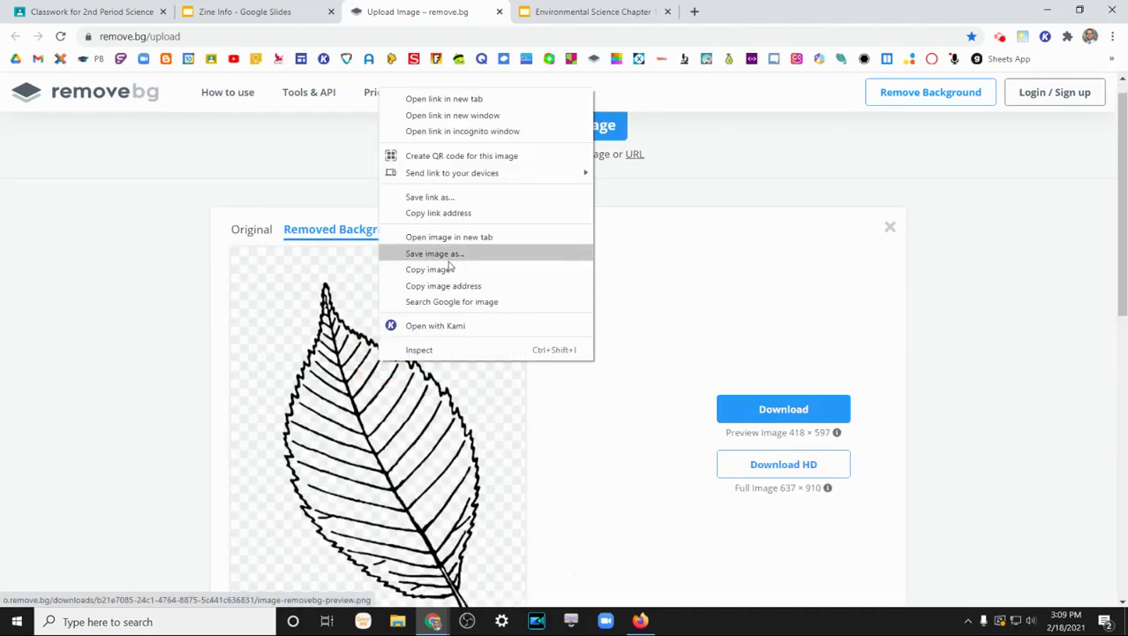
pyautogui.click(442, 269)
pyautogui.click(243, 11)
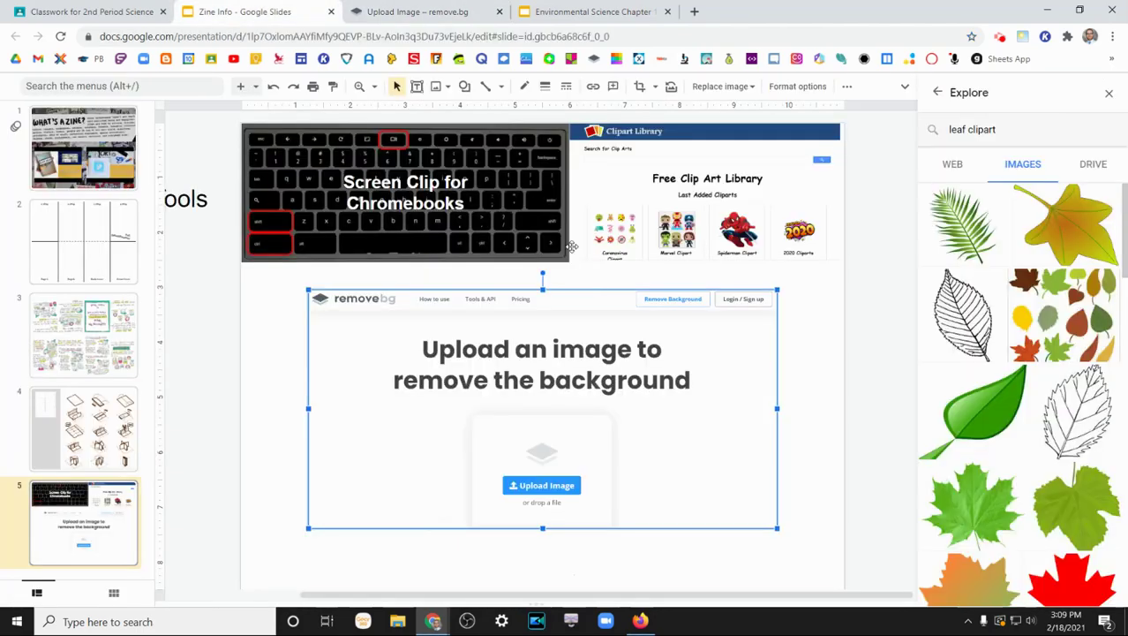
pyautogui.click(84, 278)
pyautogui.rightClick(591, 265)
pyautogui.click(661, 321)
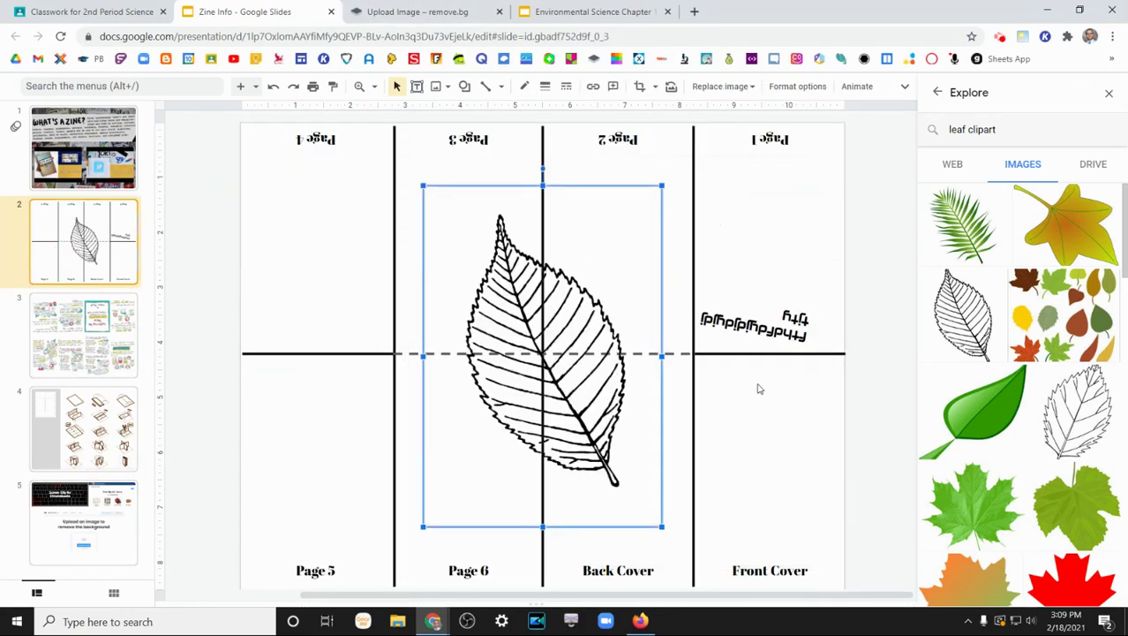
# - Move the pasted leaf over the Page 1 and Page 2 panels and rotate it sideways with its tip toward Page 2
pyautogui.moveTo(658, 441); pyautogui.dragTo(826, 409)
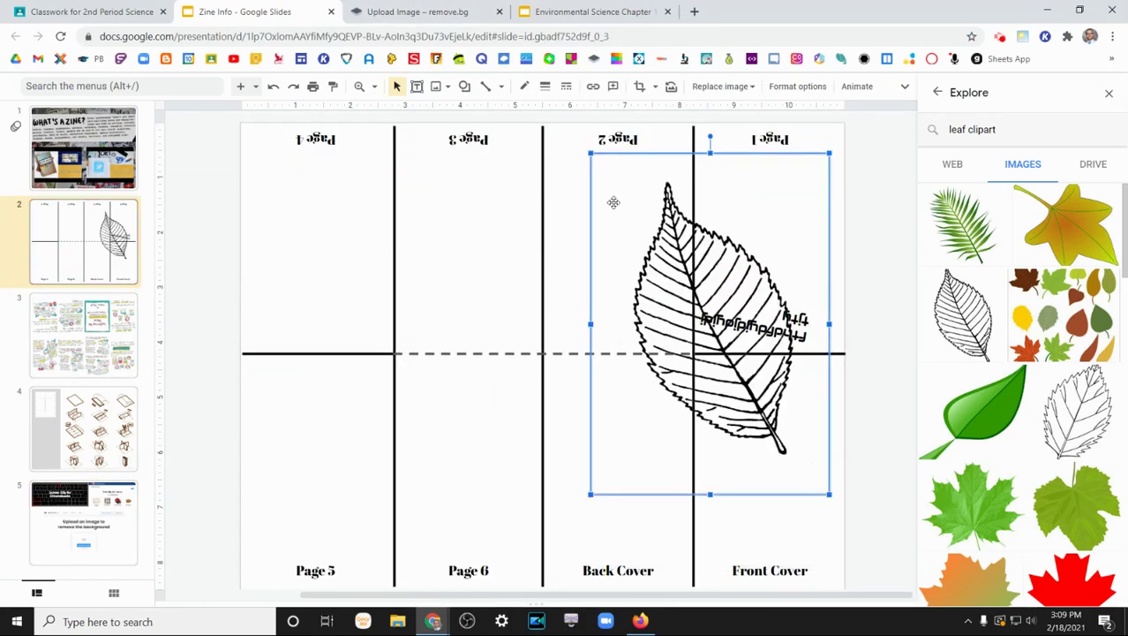
pyautogui.moveTo(711, 137); pyautogui.dragTo(529, 190)
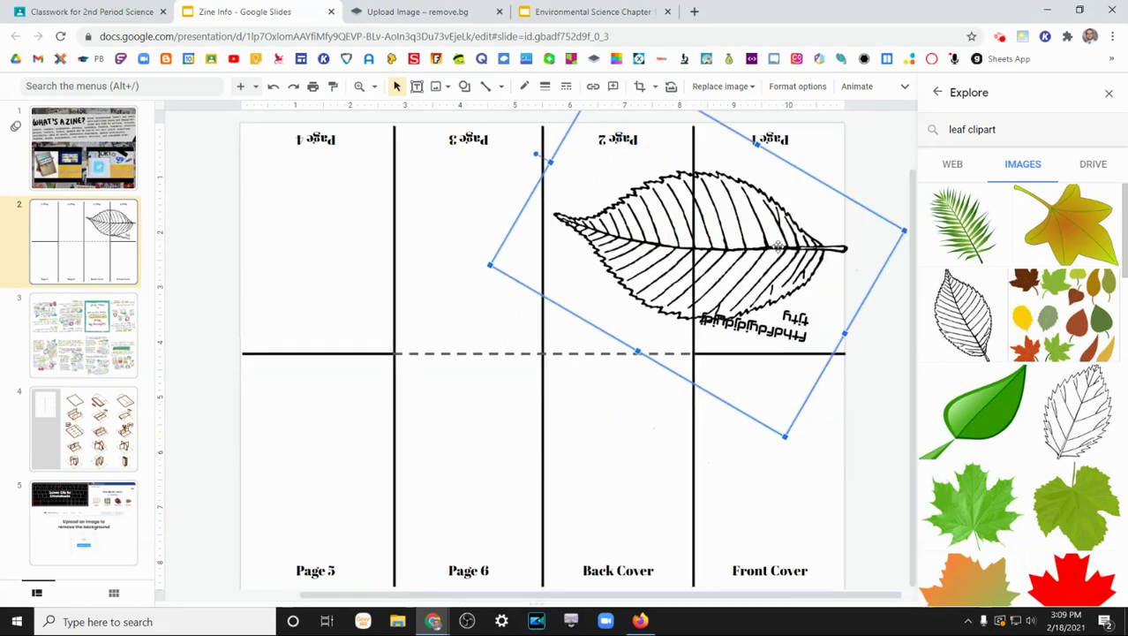
pyautogui.moveTo(764, 248); pyautogui.dragTo(756, 248)
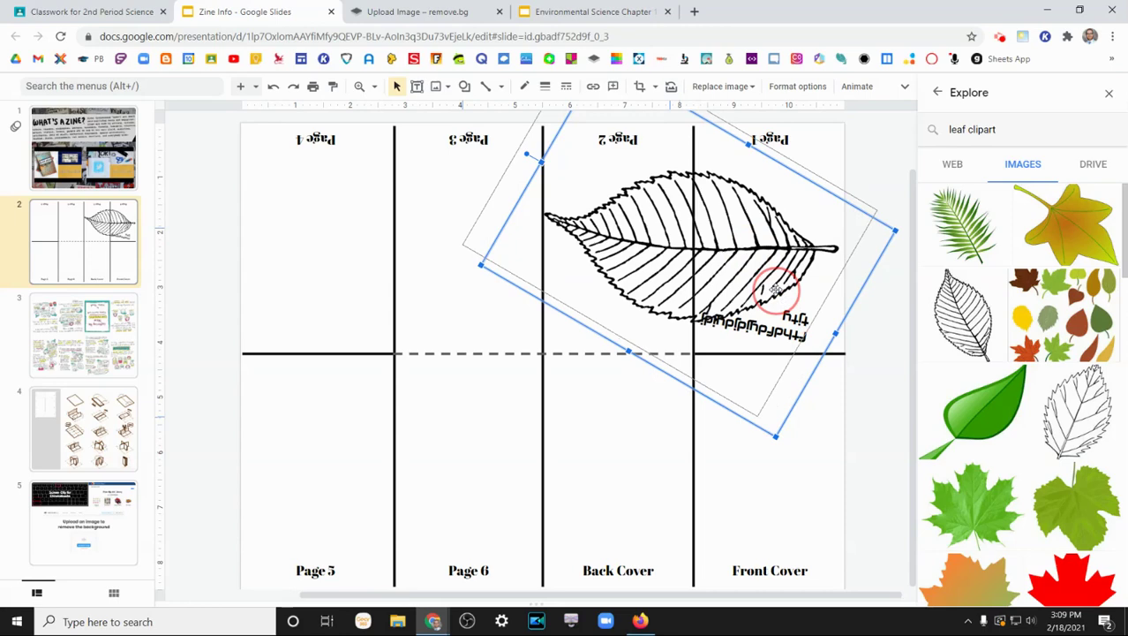
pyautogui.moveTo(811, 319); pyautogui.dragTo(844, 353)
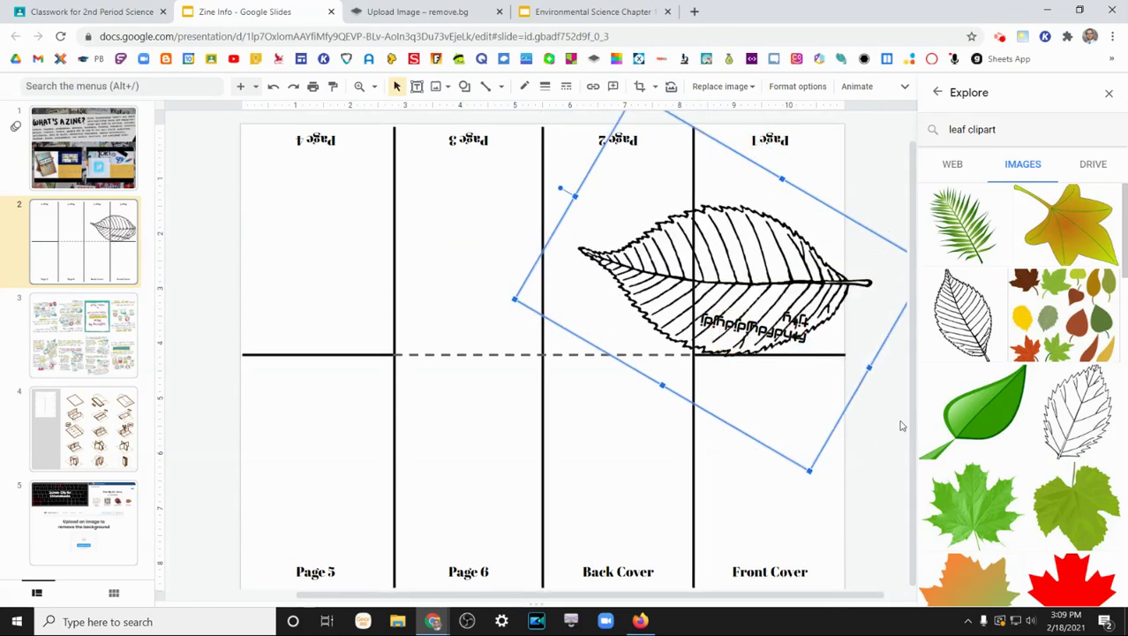
# - Close Explore and delete both the leaf image and the rotated sample text box from slide 2
pyautogui.click(1110, 93)
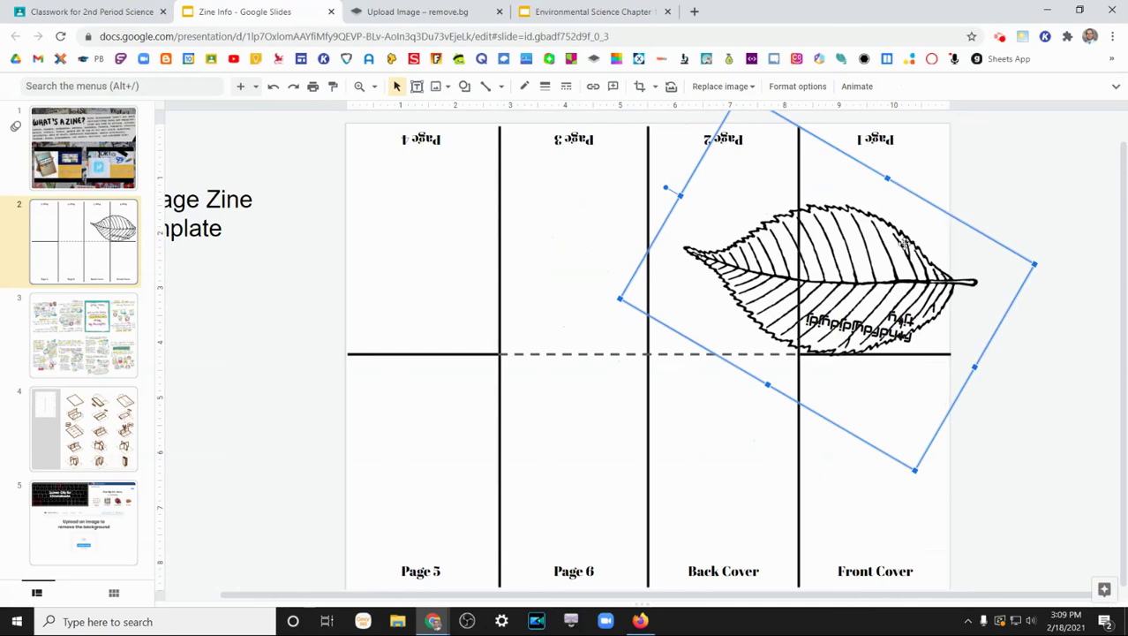
pyautogui.press('Delete')
pyautogui.click(915, 311)
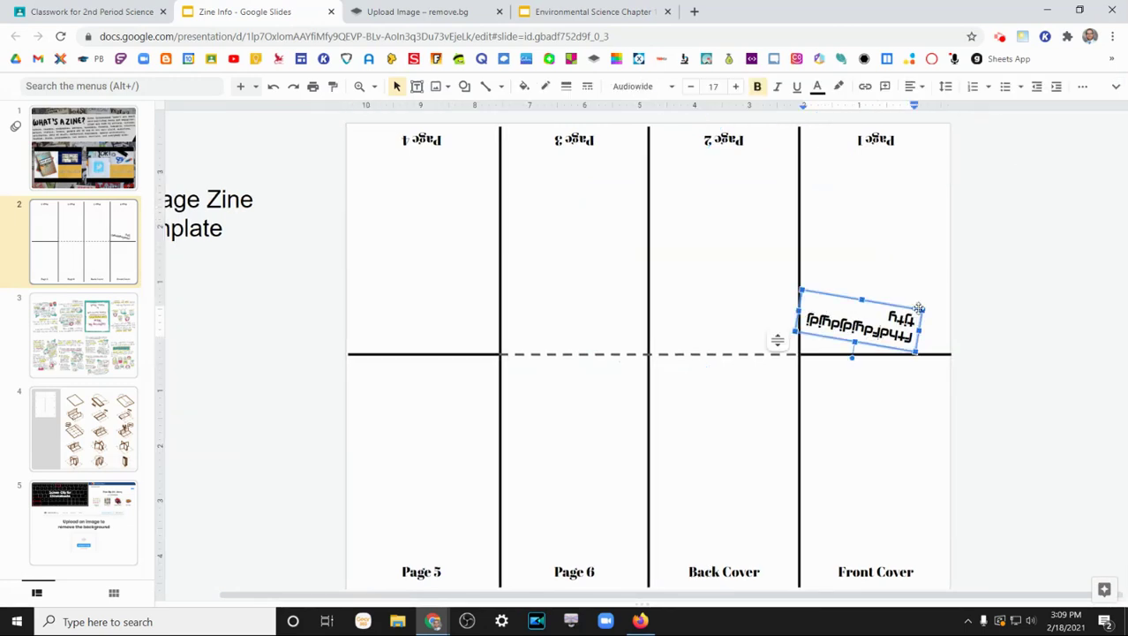
pyautogui.press('Delete')
# - Search the Clipart Library site linked on slide 5 for "leaf", browse the image results, and return to slide 2
pyautogui.click(109, 516)
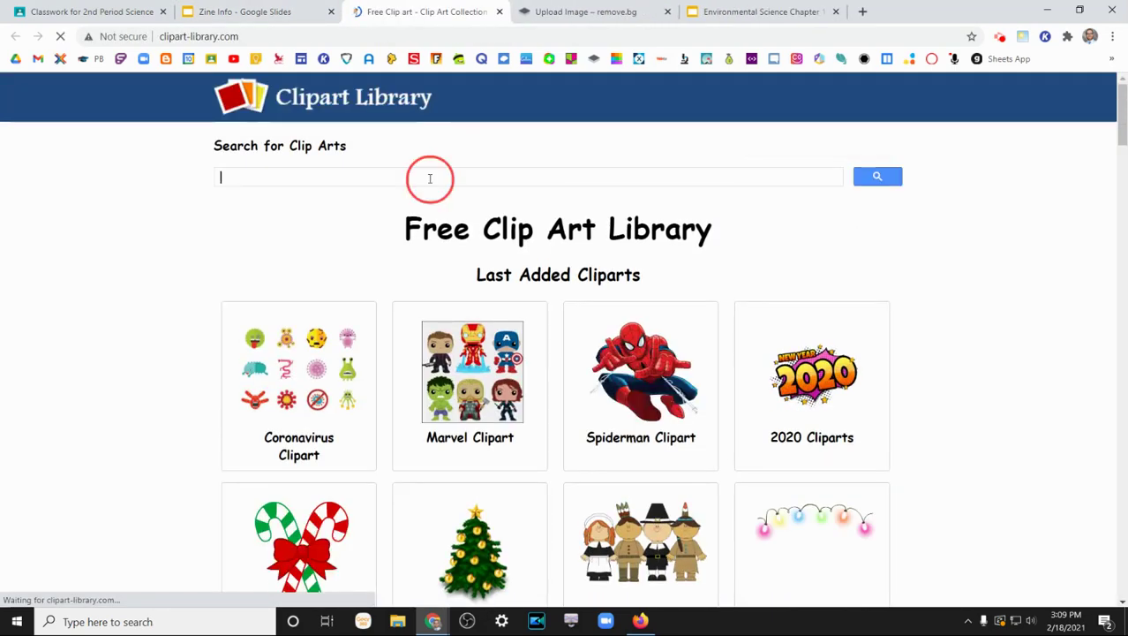
pyautogui.write('leaf')
pyautogui.press('Return')
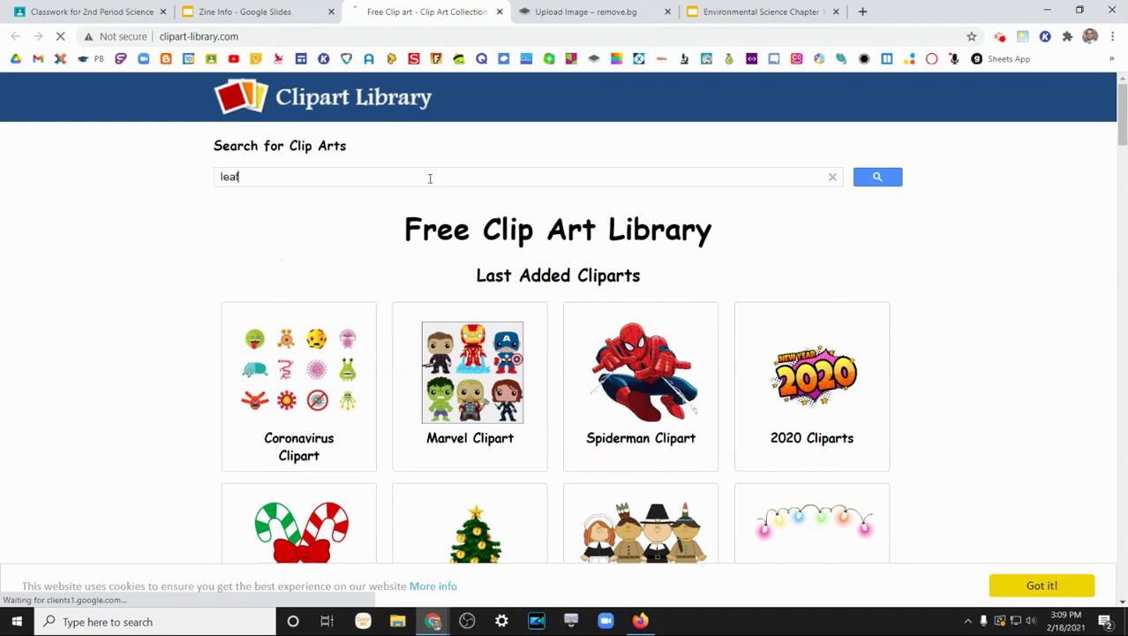
pyautogui.scroll(-5, 716, 365)
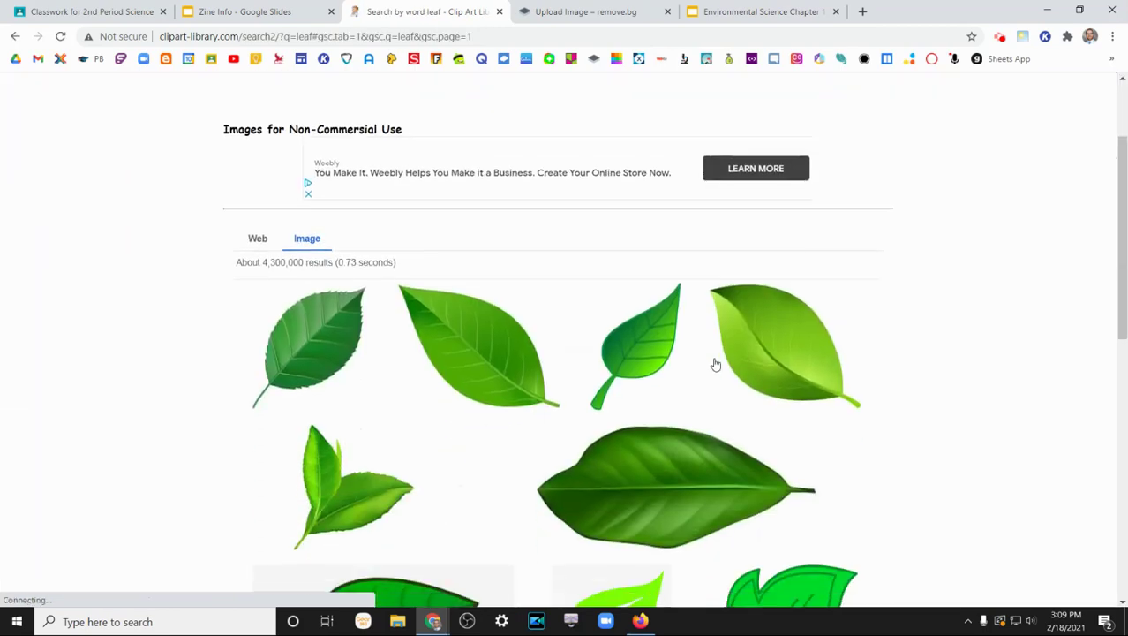
pyautogui.scroll(-5, 596, 348)
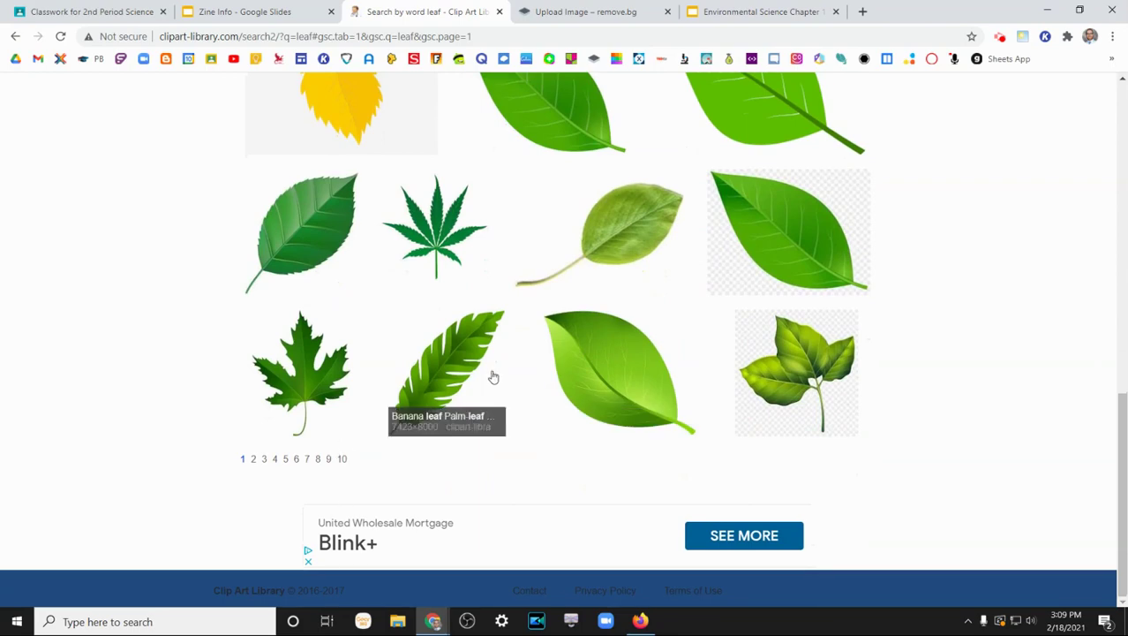
pyautogui.scroll(5, 485, 376)
pyautogui.scroll(2, 484, 375)
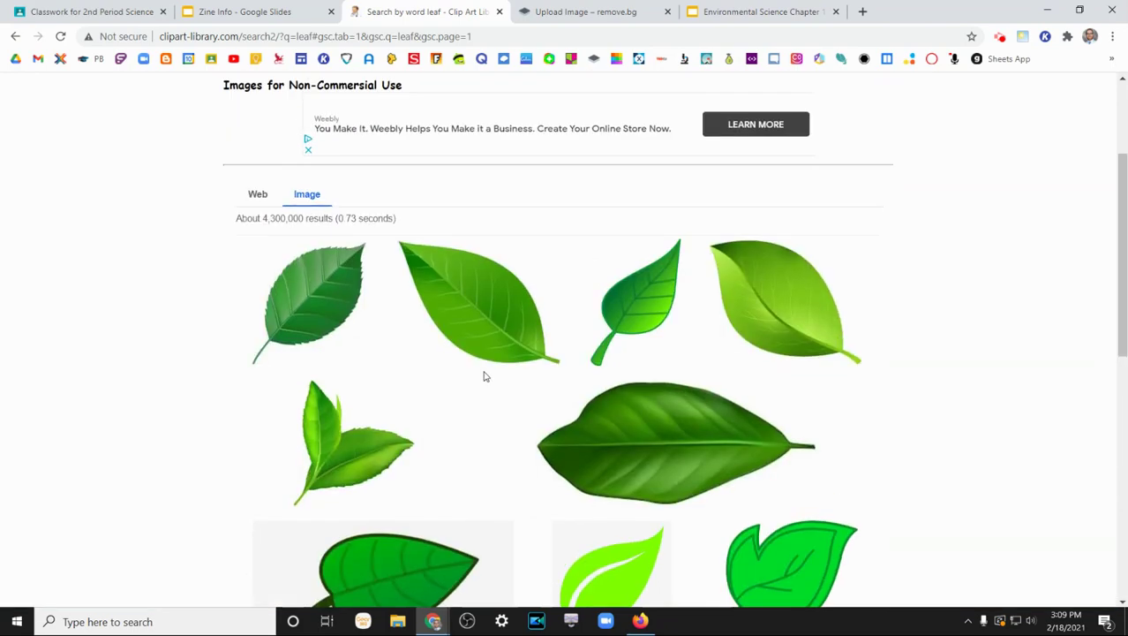
pyautogui.scroll(2, 581, 208)
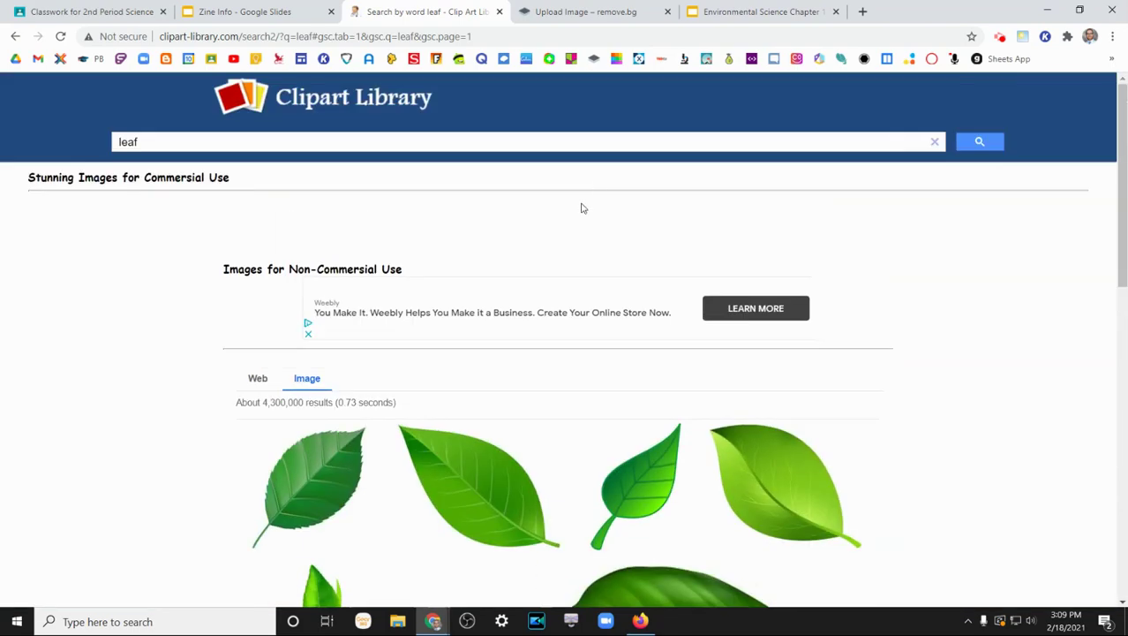
pyautogui.click(499, 11)
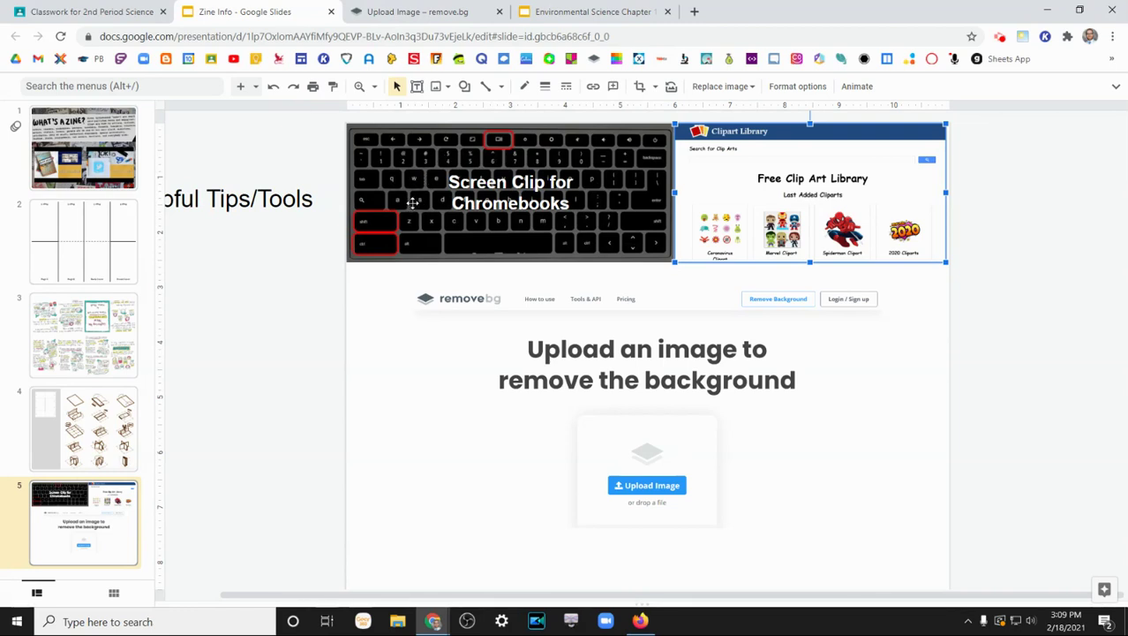
pyautogui.click(106, 231)
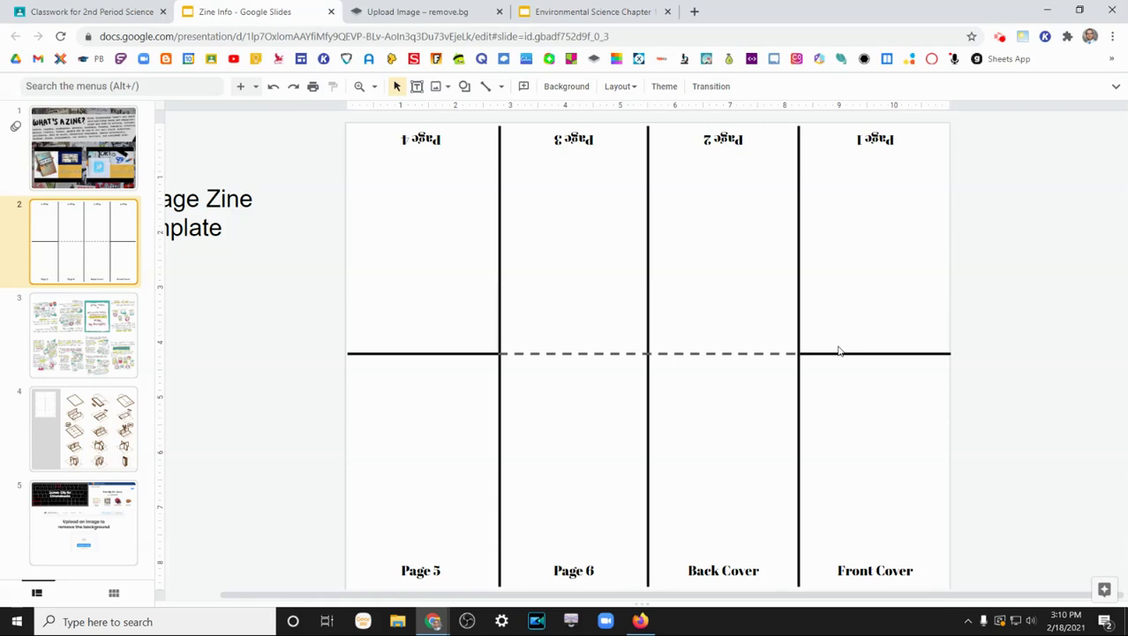
# - Review the possible topics of the Environmental Science Zine assignment in Google Classroom, and look at the Environmental Science Chapter 1 notes
pyautogui.click(91, 12)
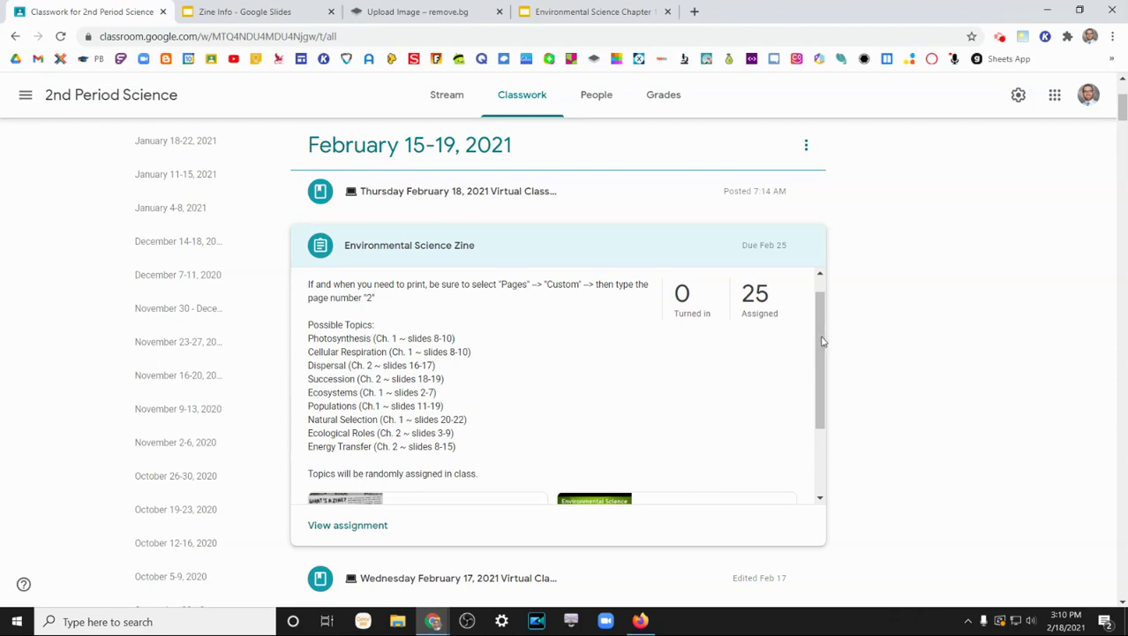
pyautogui.moveTo(820, 336)
pyautogui.mouseDown()
pyautogui.moveTo(819, 446)
pyautogui.moveTo(824, 308)
pyautogui.moveTo(821, 329)
pyautogui.mouseUp()
pyautogui.click(624, 18)
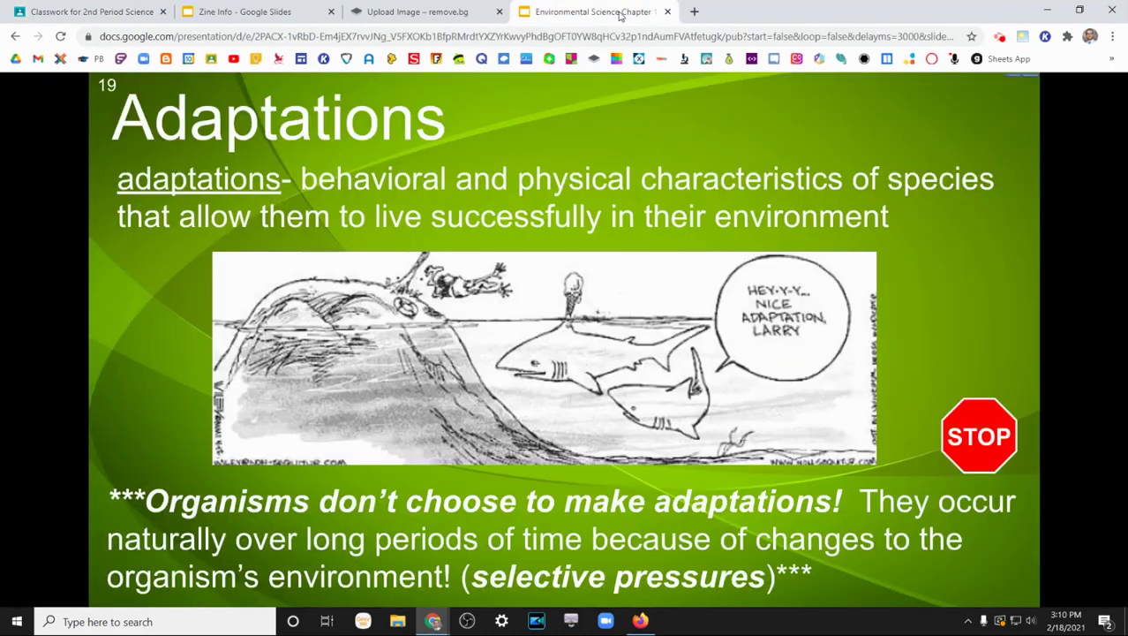
# - Return to the Zine Info presentation, preview printing with the custom page range set to 2, and cancel the print
pyautogui.click(262, 12)
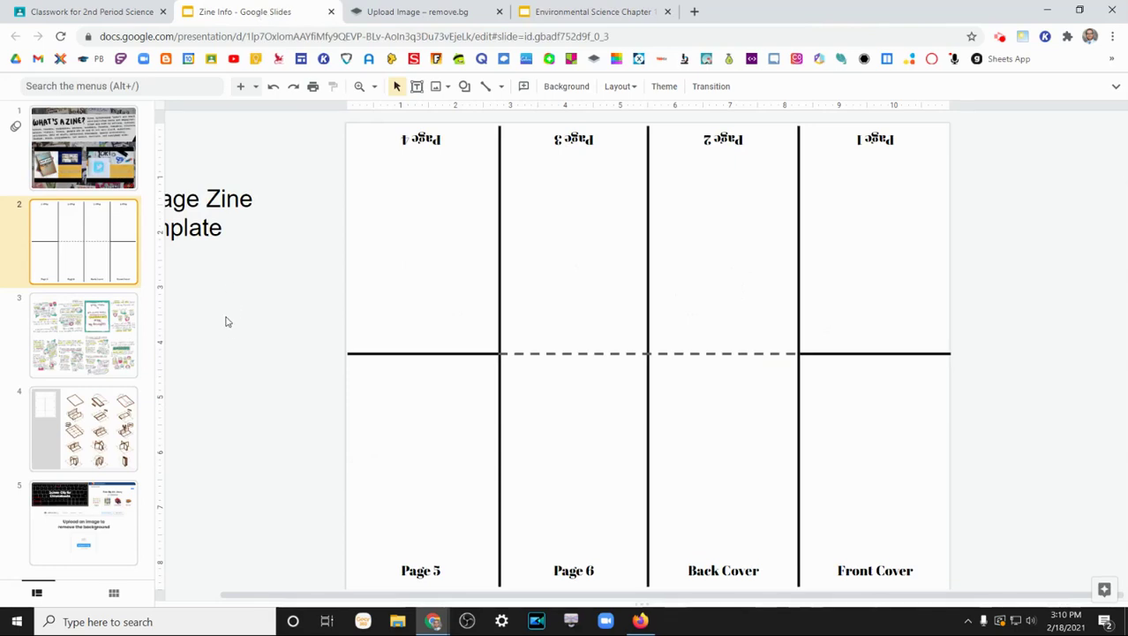
pyautogui.click(313, 92)
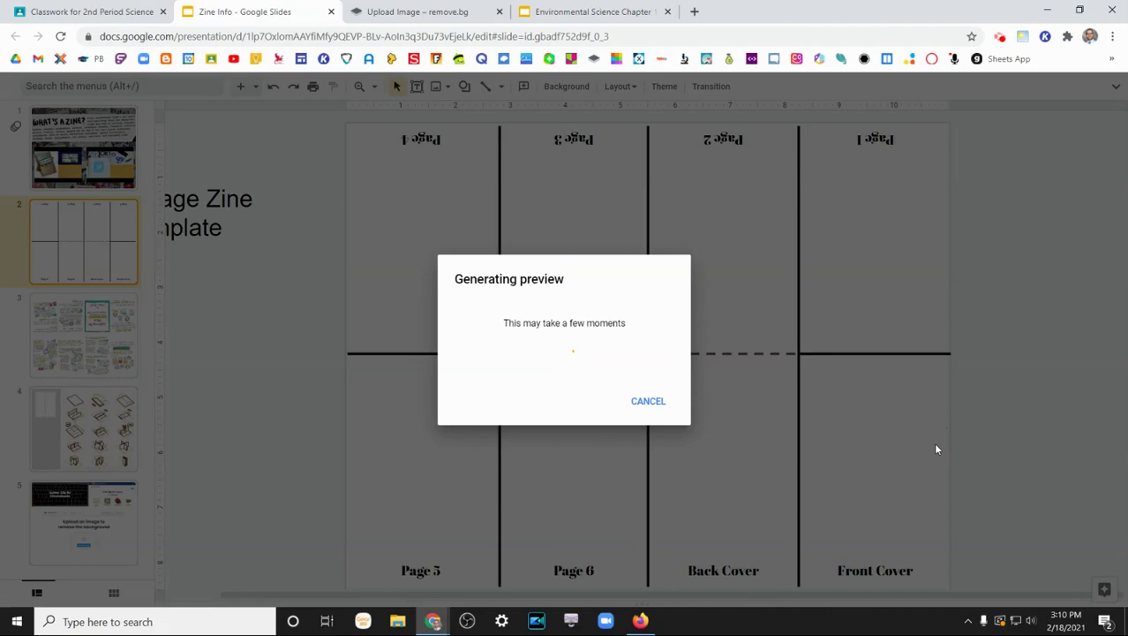
pyautogui.scroll(-3, 581, 286)
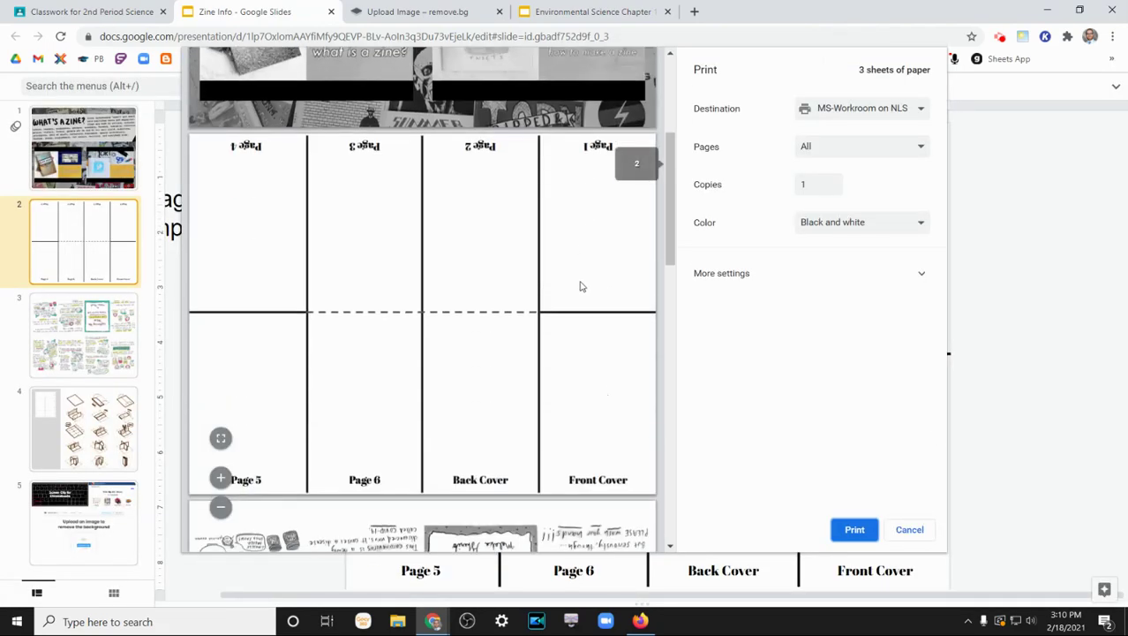
pyautogui.scroll(3, 581, 286)
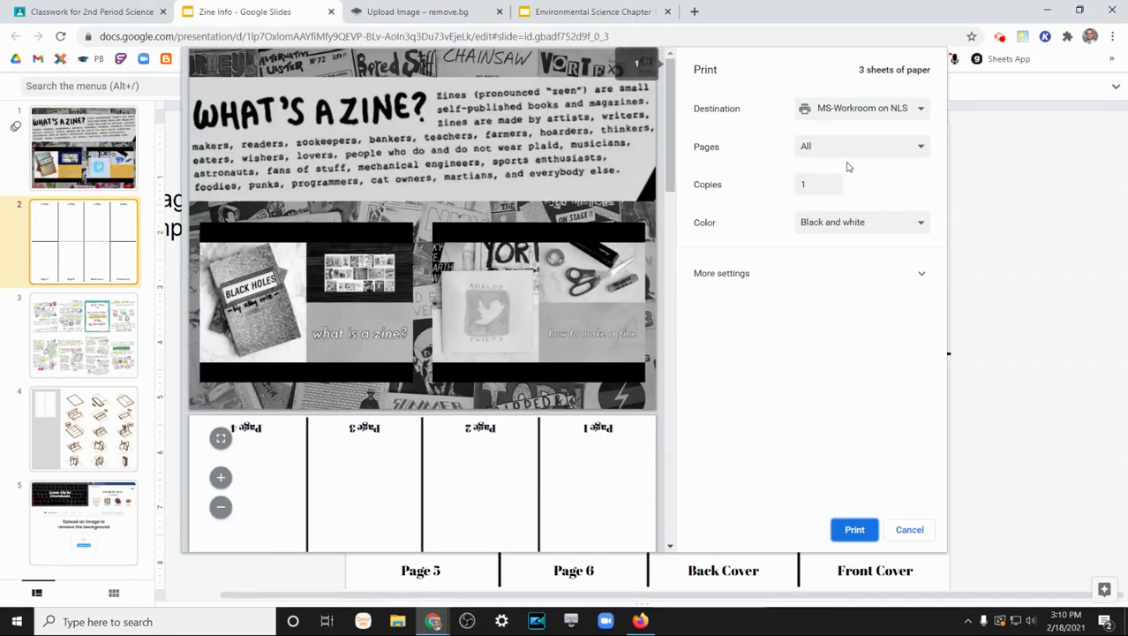
pyautogui.click(864, 148)
pyautogui.click(847, 173)
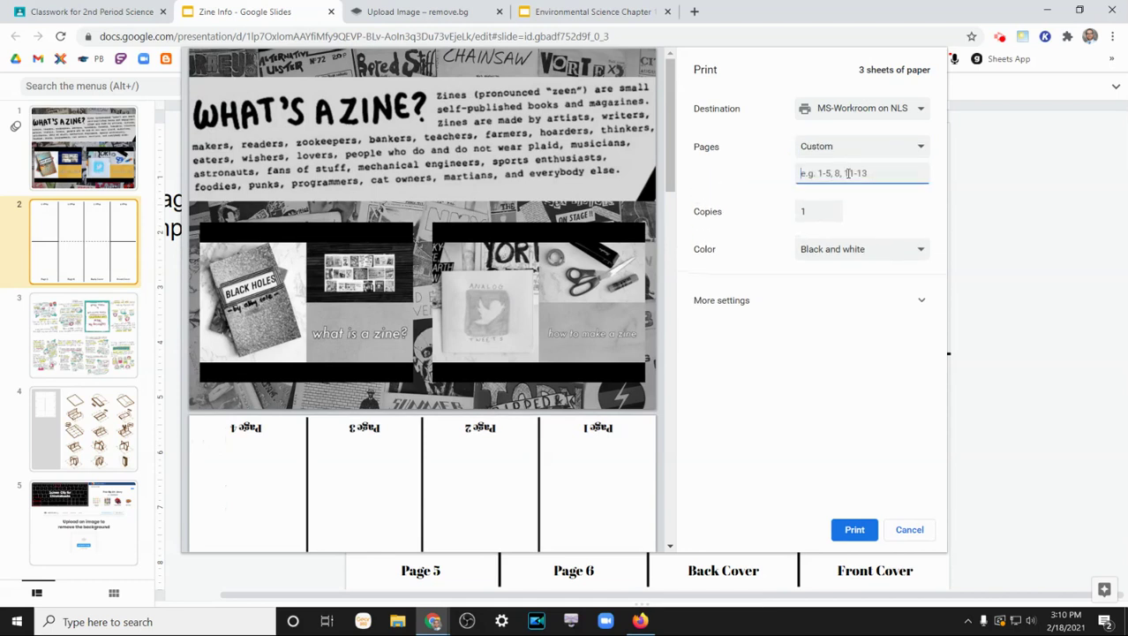
pyautogui.write('2')
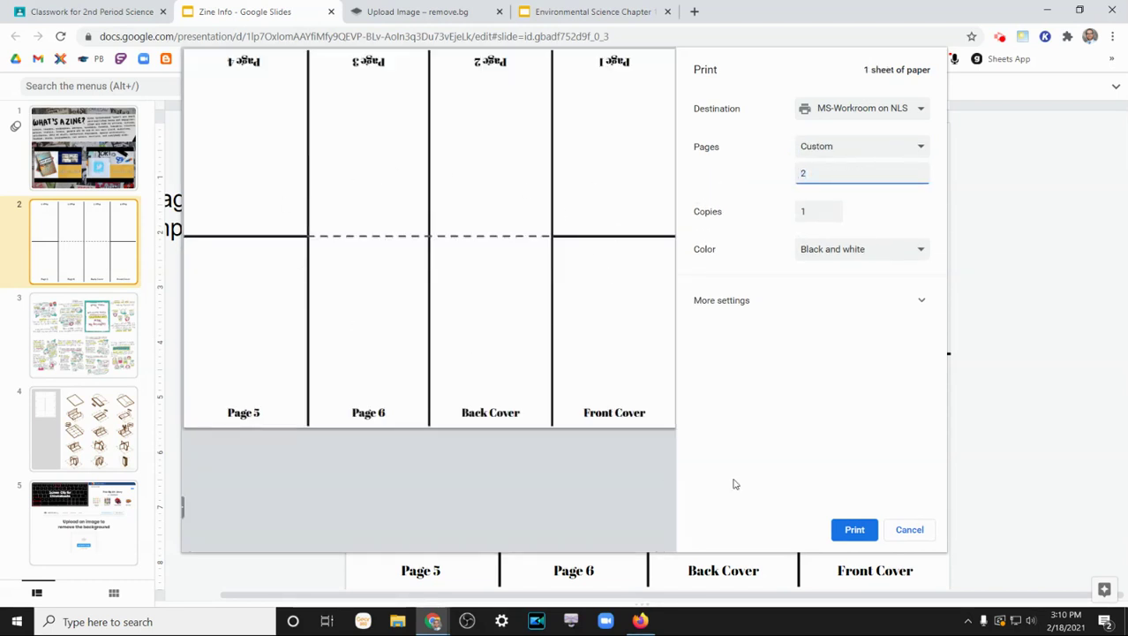
pyautogui.click(910, 530)
# - Delete the grouped zine template layout from slide 2 and undo the deletion
pyautogui.click(883, 354)
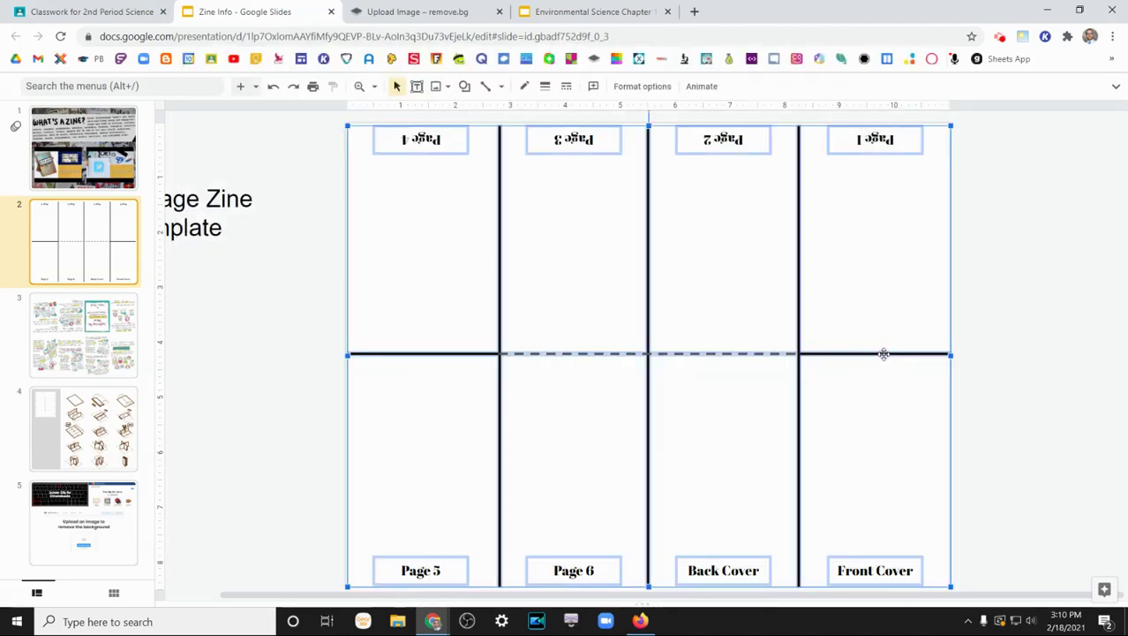
pyautogui.press('Delete')
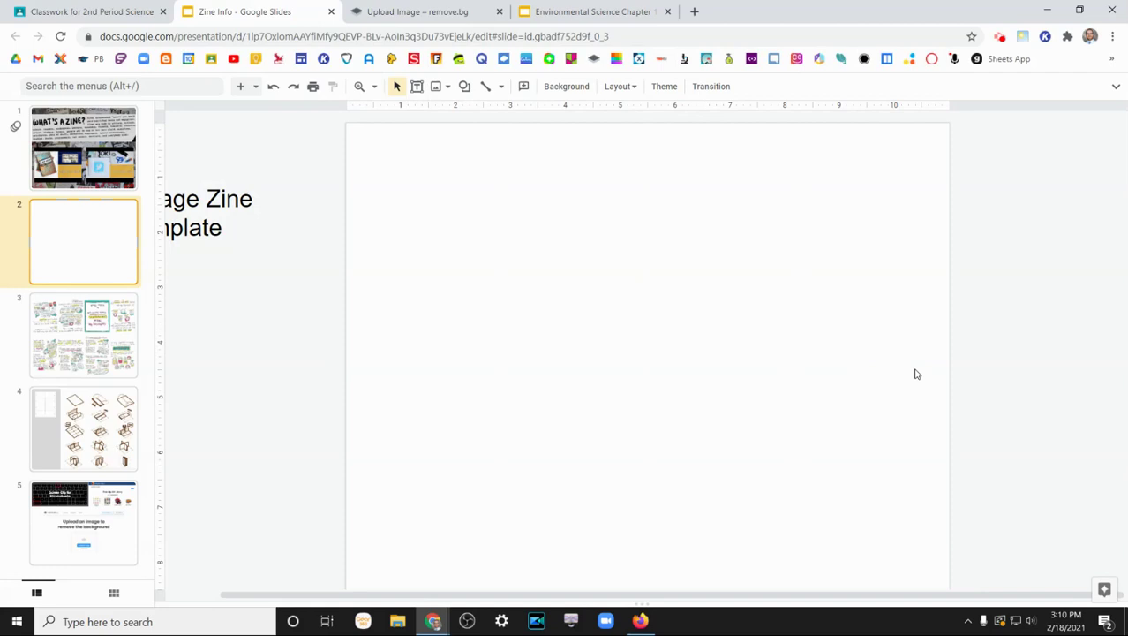
pyautogui.hotkey('ctrl', 'z')
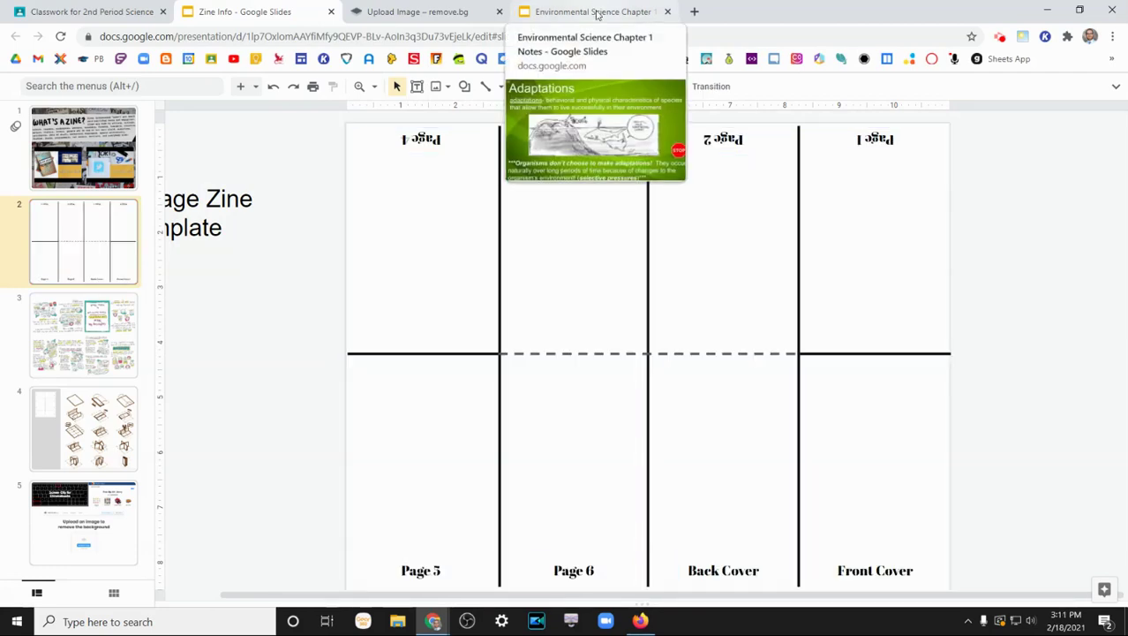